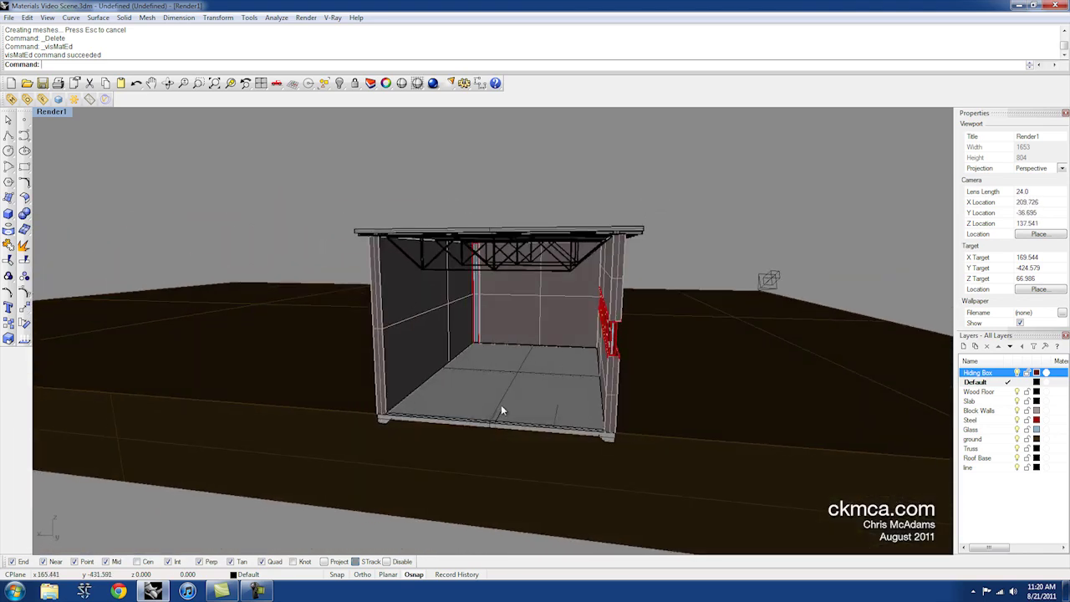
# Step: Draw a large vertical plane across the room's open front, typed as 'ane' for Plane
pyautogui.moveTo(553, 342); pyautogui.dragTo(506, 335, button='right')
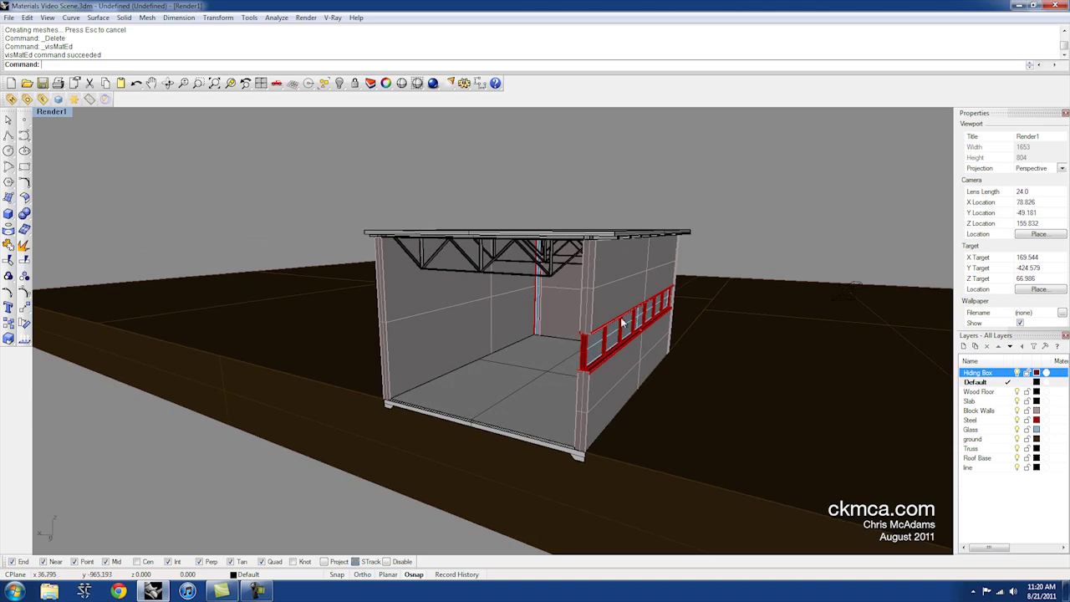
pyautogui.moveTo(435, 258); pyautogui.dragTo(507, 305, button='right')
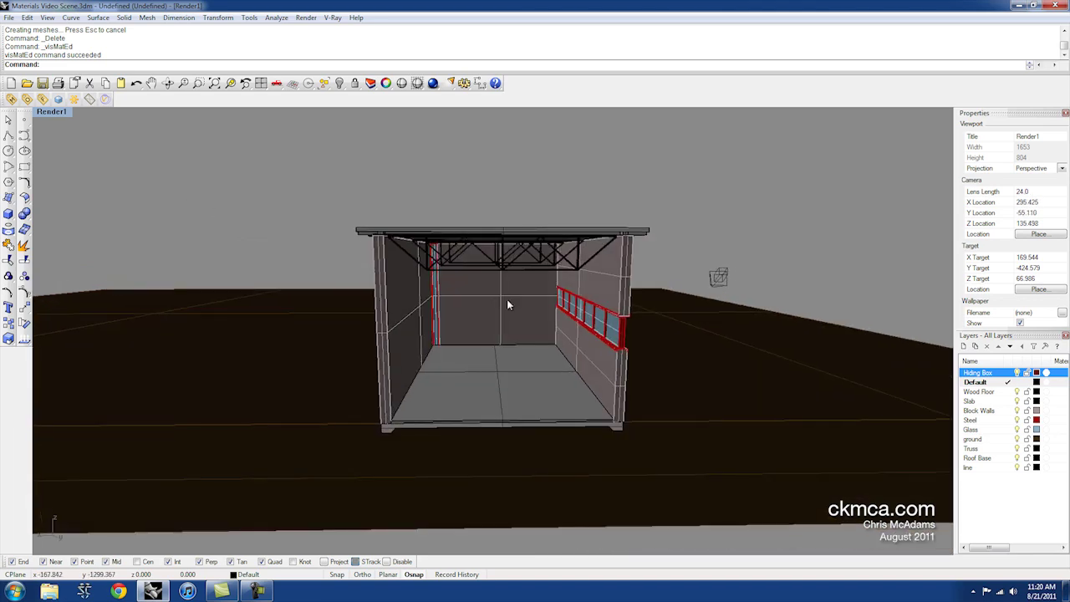
pyautogui.moveTo(511, 366)
pyautogui.mouseDown(button='right')
pyautogui.moveTo(481, 372)
pyautogui.moveTo(511, 367)
pyautogui.mouseUp(button='right')
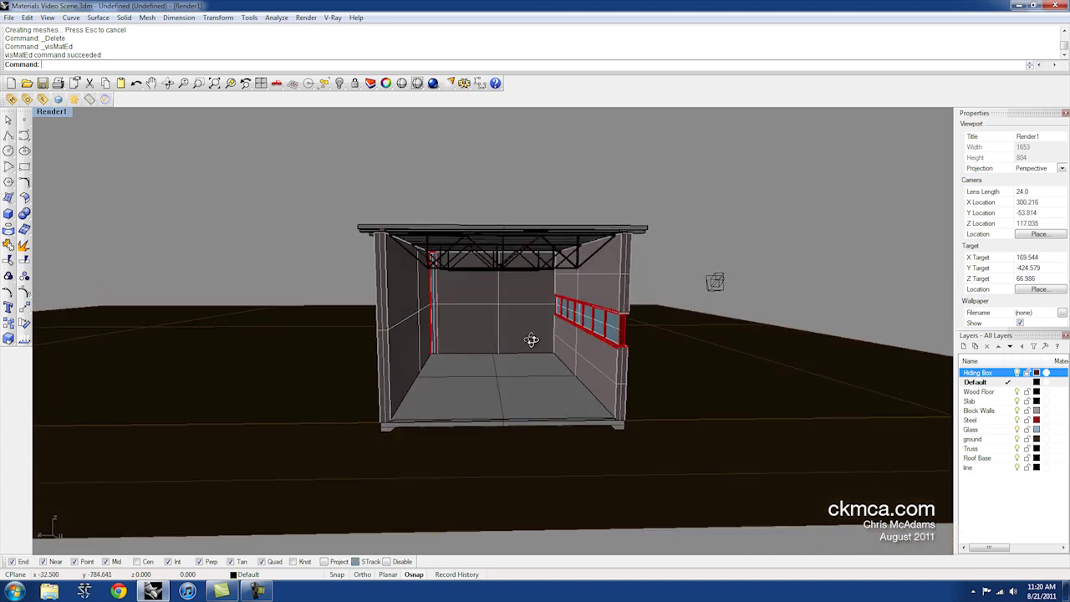
pyautogui.moveTo(532, 340); pyautogui.dragTo(514, 348, button='right')
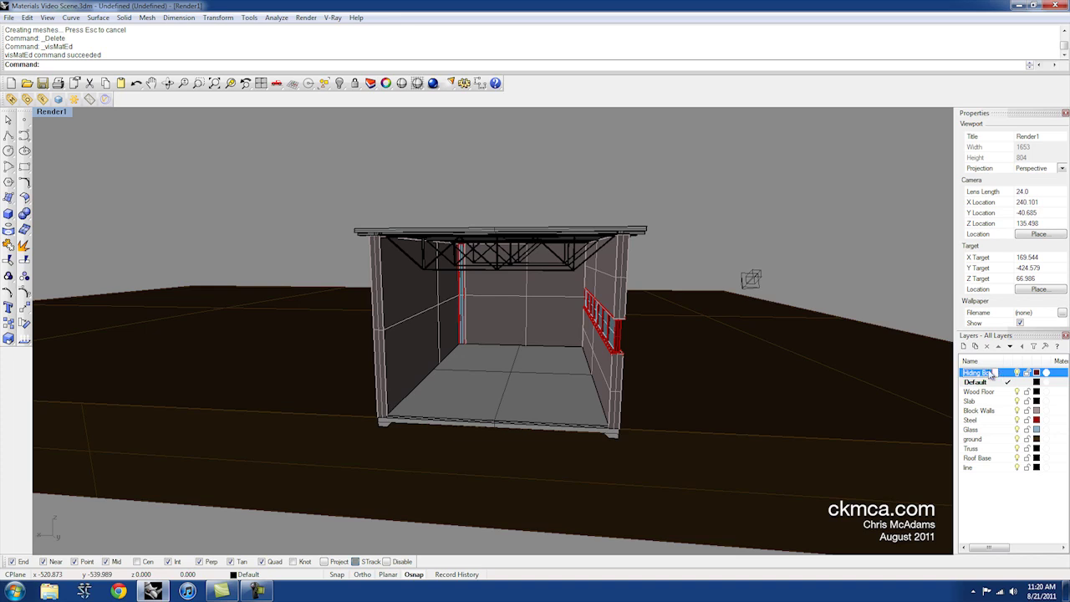
pyautogui.moveTo(672, 236); pyautogui.dragTo(741, 182, button='right')
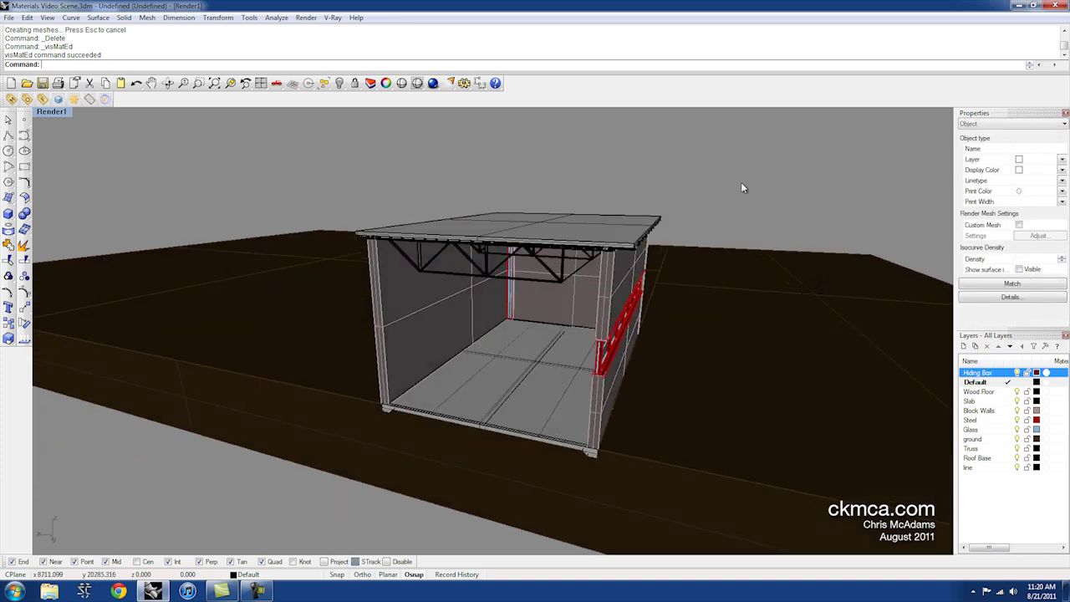
pyautogui.write('ane')
pyautogui.press('Return')
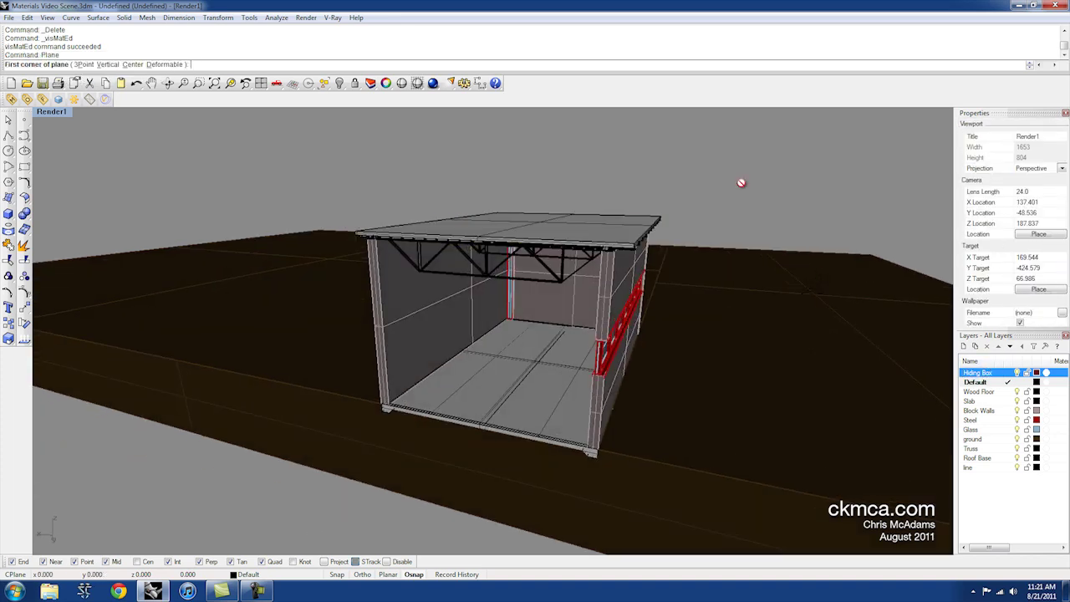
pyautogui.click(108, 65)
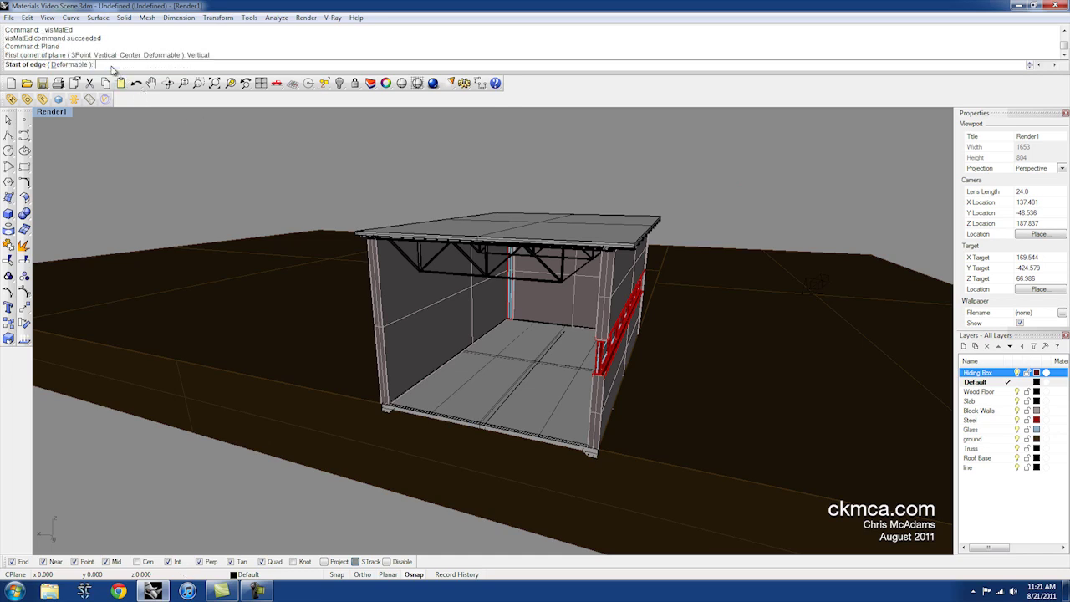
pyautogui.keyDown('shift'); pyautogui.moveTo(219, 283); pyautogui.dragTo(365, 287, button='right'); pyautogui.keyUp('shift')
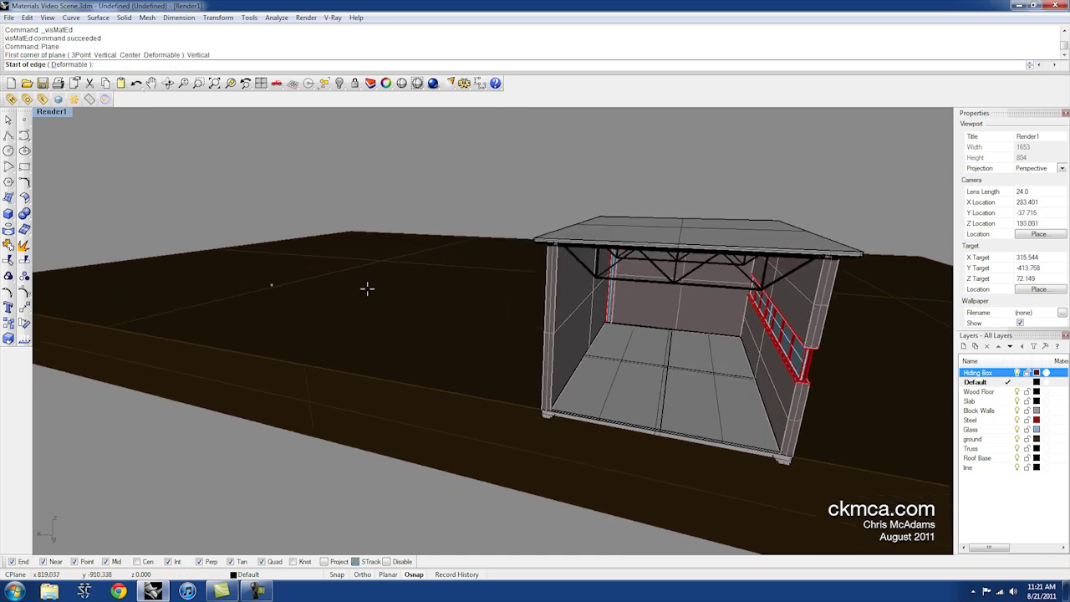
pyautogui.click(131, 327)
pyautogui.scroll(-2, 366, 378)
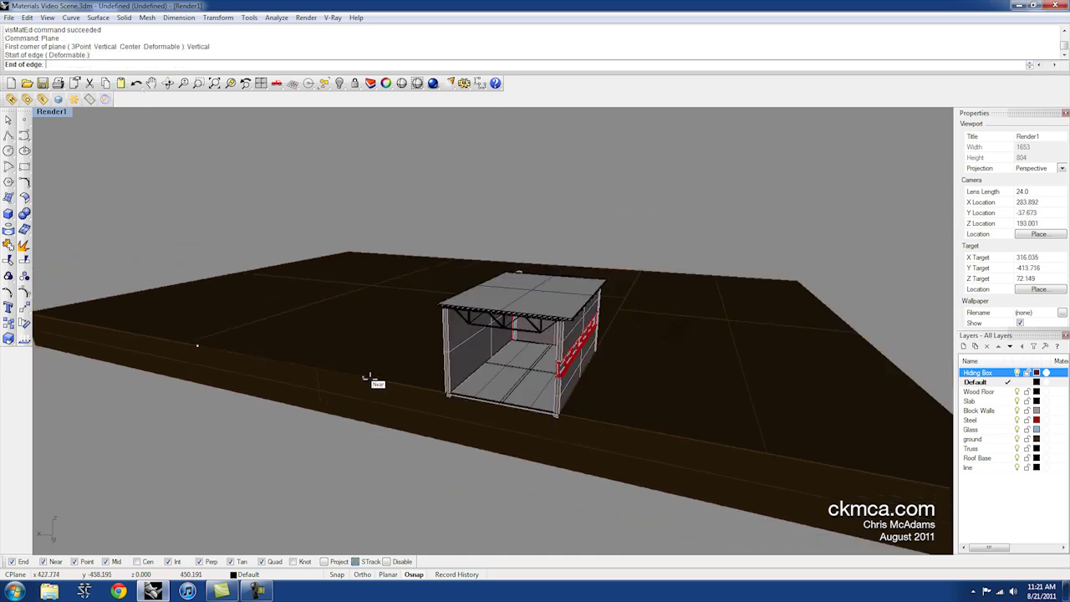
pyautogui.click(807, 460)
pyautogui.click(724, 230)
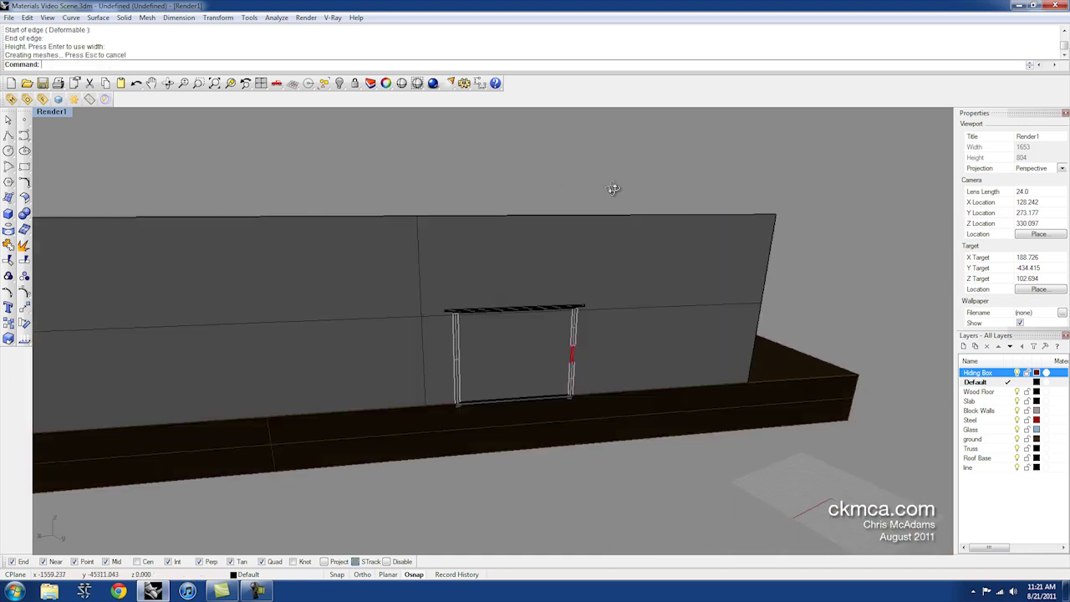
# Step: Move the new plane onto the Hiding Box layer and start a V-Ray render
pyautogui.moveTo(637, 248); pyautogui.dragTo(585, 238, button='right')
pyautogui.click(434, 228)
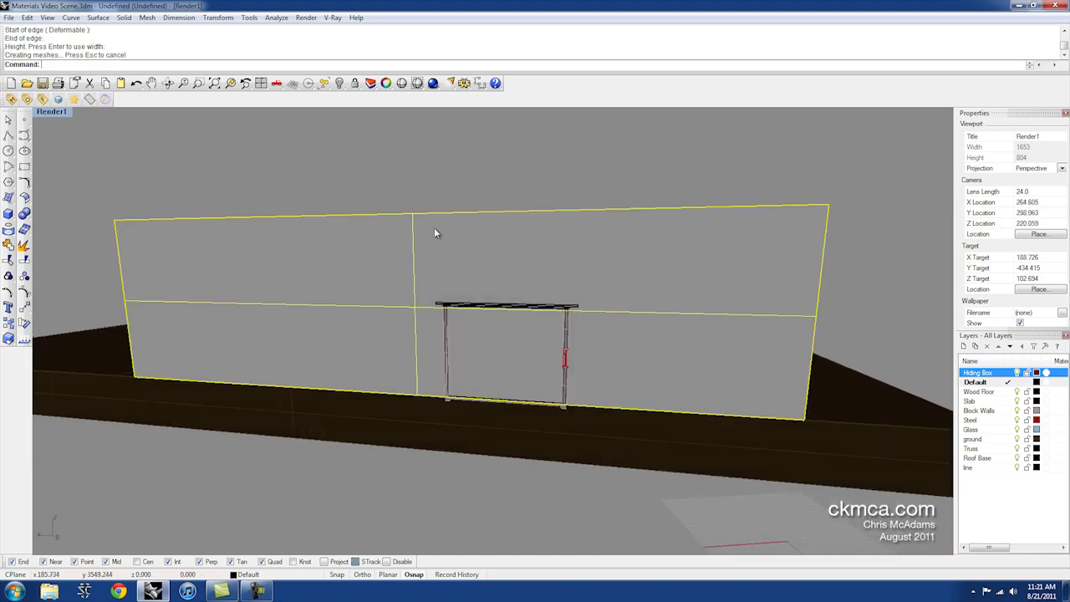
pyautogui.click(1037, 159)
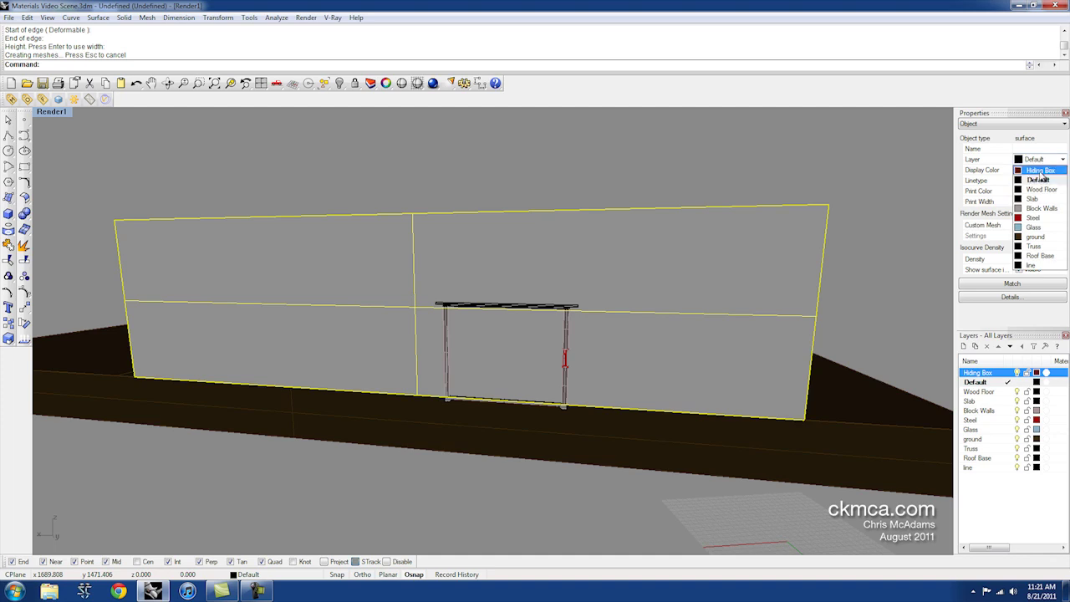
pyautogui.click(1040, 170)
pyautogui.click(730, 171)
pyautogui.moveTo(730, 170); pyautogui.dragTo(593, 201, button='right')
pyautogui.scroll(3, 505, 318)
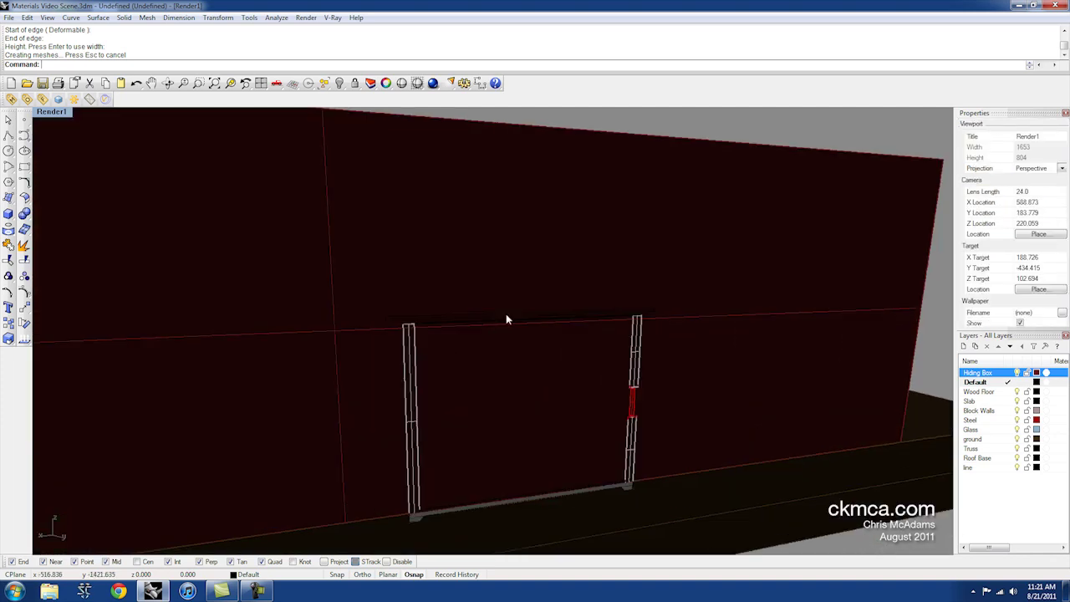
pyautogui.click(432, 84)
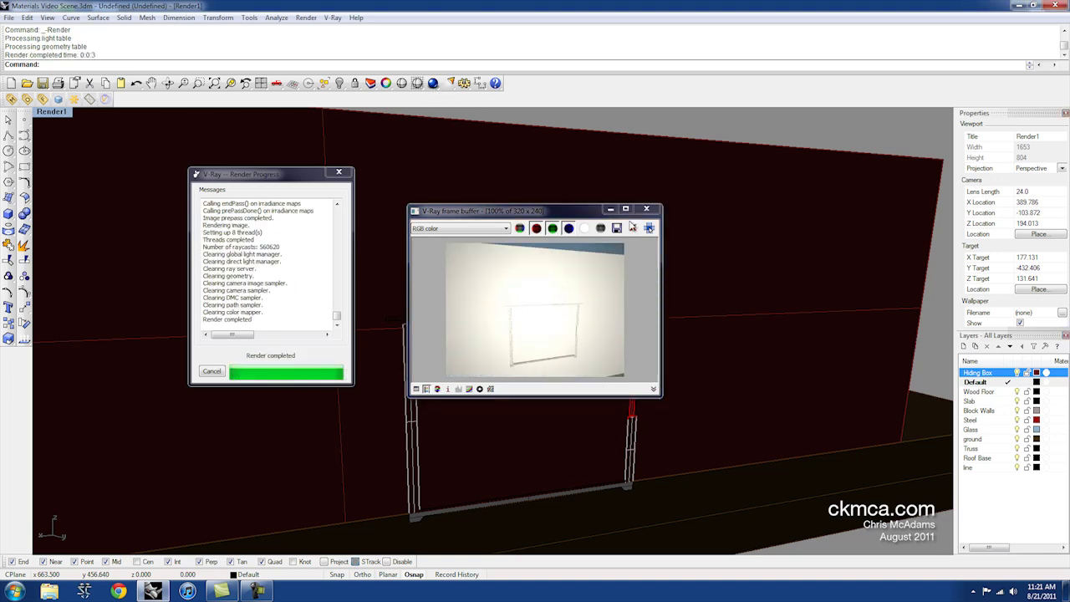
# Step: Close the V-Ray frame buffer and Render Progress windows, then select the hiding plane
pyautogui.click(646, 208)
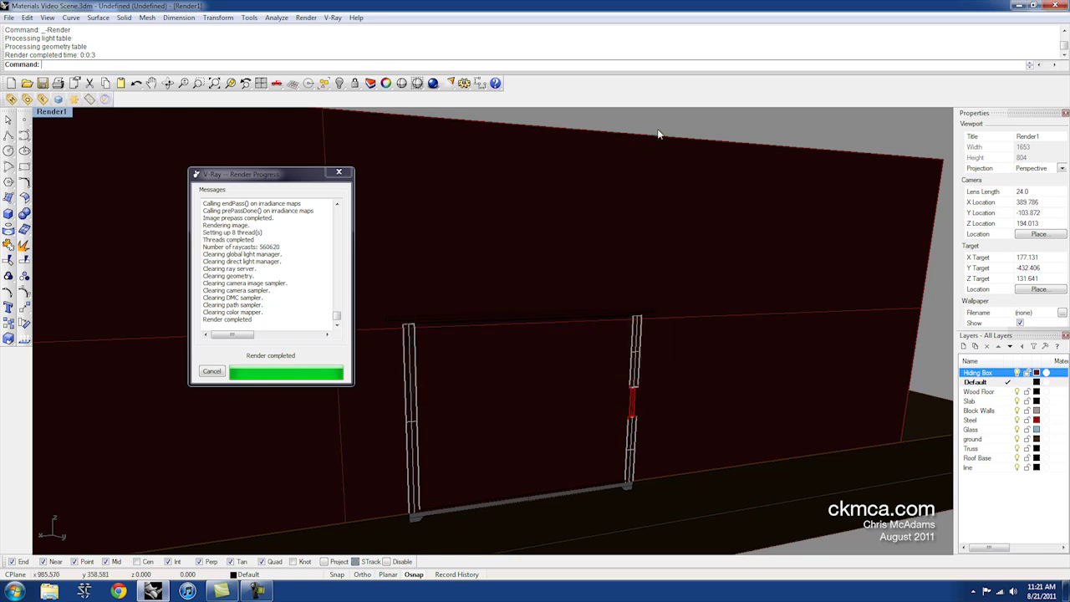
pyautogui.click(347, 176)
pyautogui.click(306, 172)
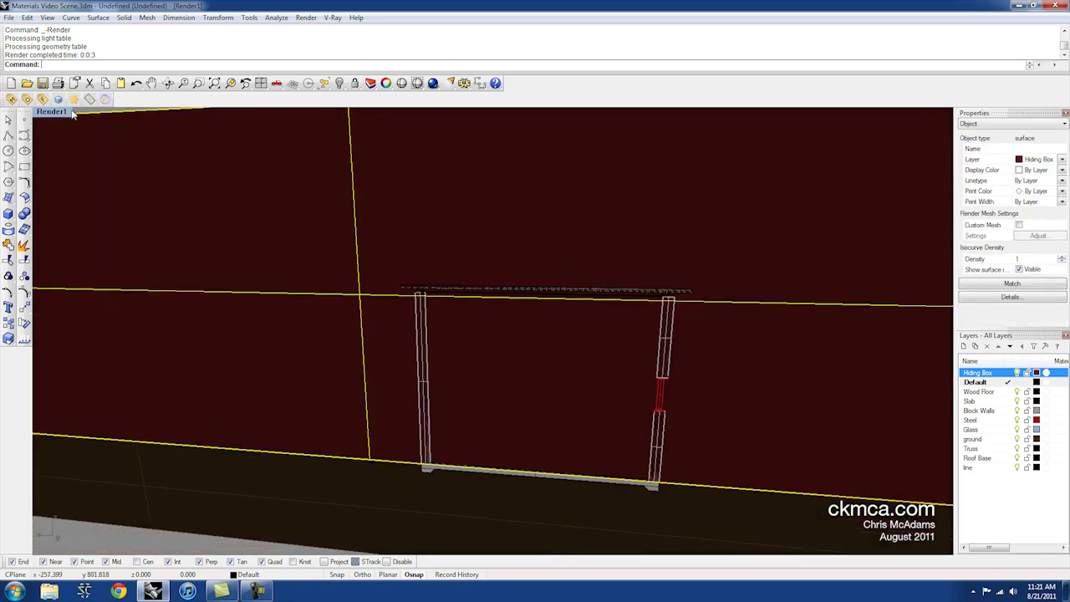
pyautogui.click(11, 100)
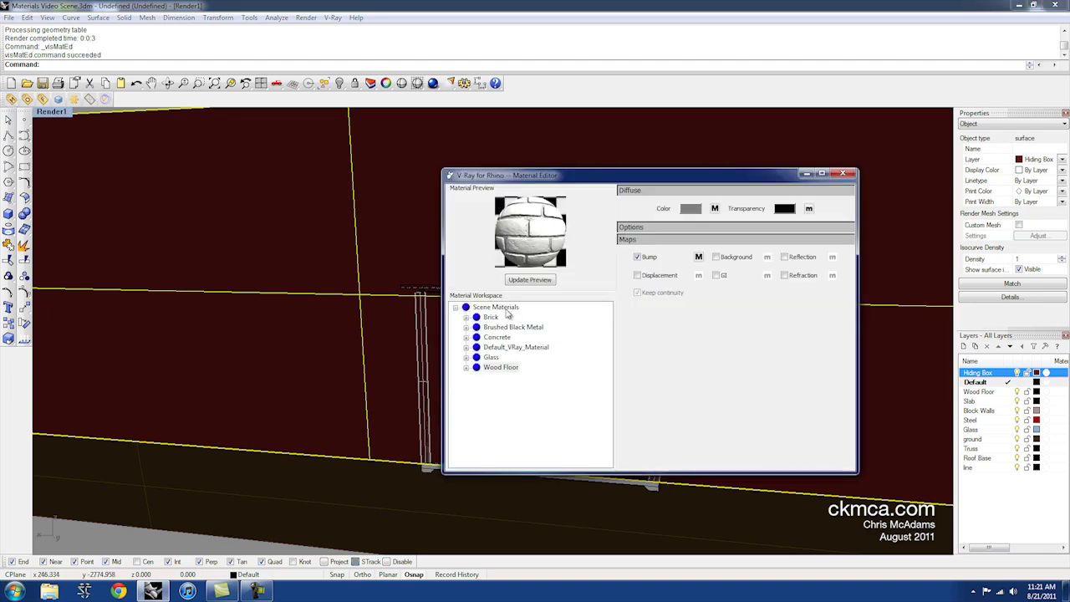
# Step: Add a new VRayMtl to Scene Materials and rename it from DefaultMaterial to Hiding
pyautogui.rightClick(508, 311)
pyautogui.moveTo(586, 312)
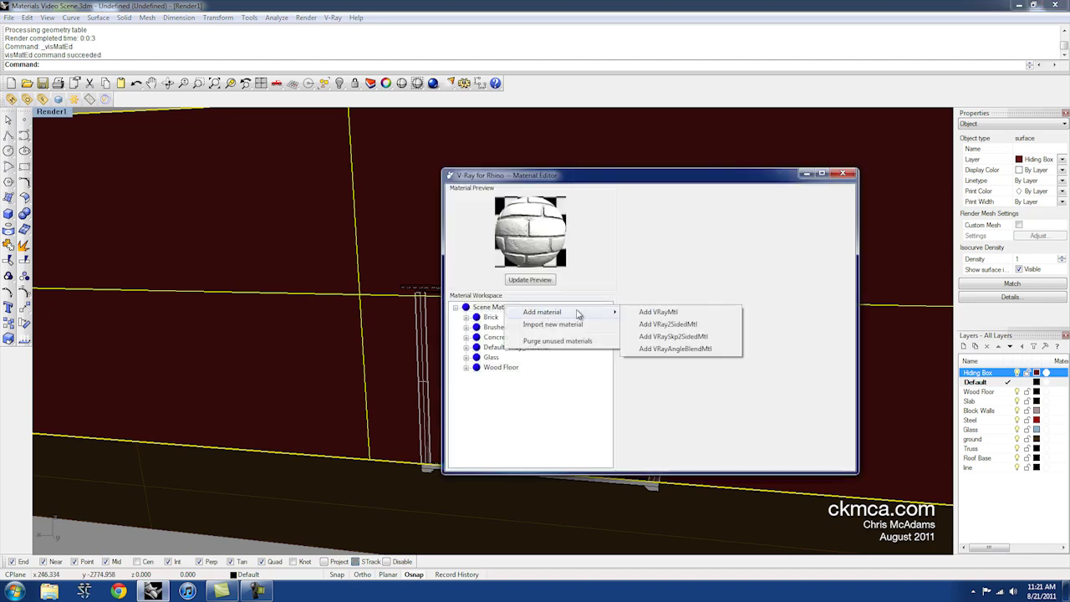
pyautogui.click(678, 314)
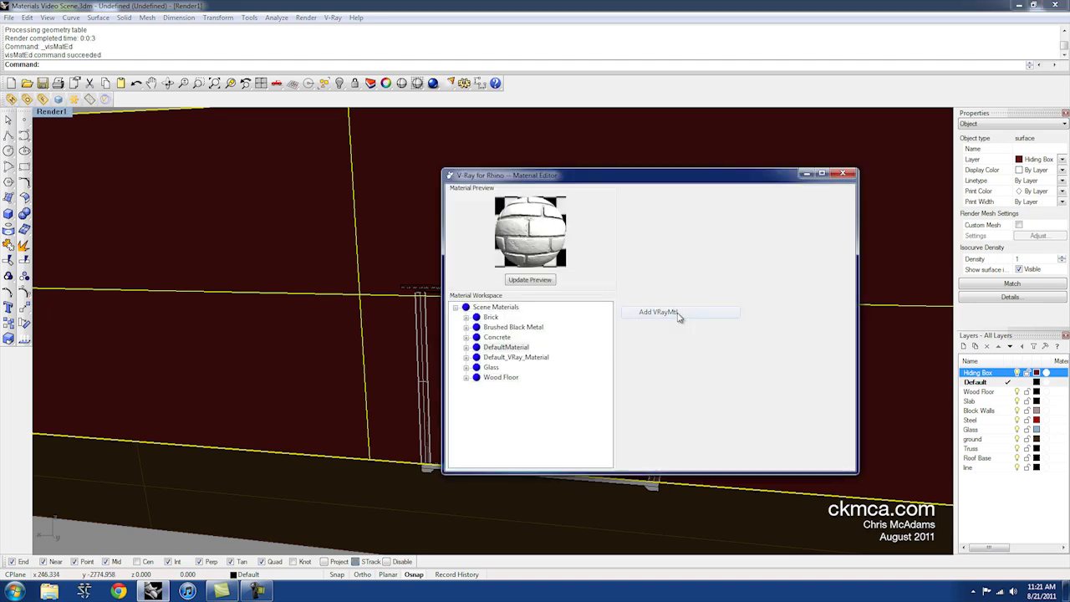
pyautogui.rightClick(498, 351)
pyautogui.click(531, 366)
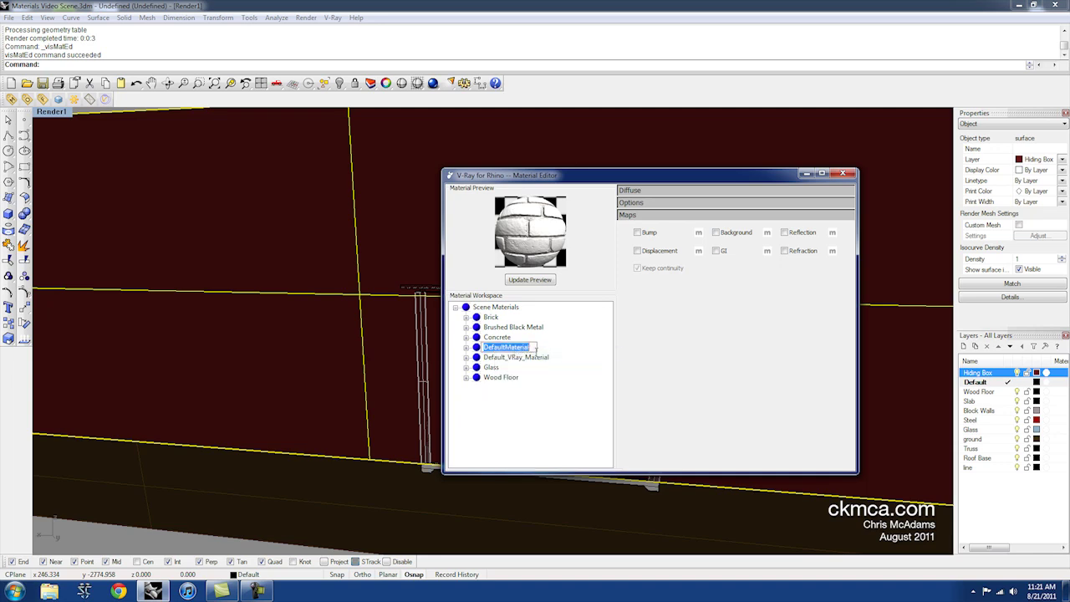
pyautogui.write('Hiding')
pyautogui.press('Return')
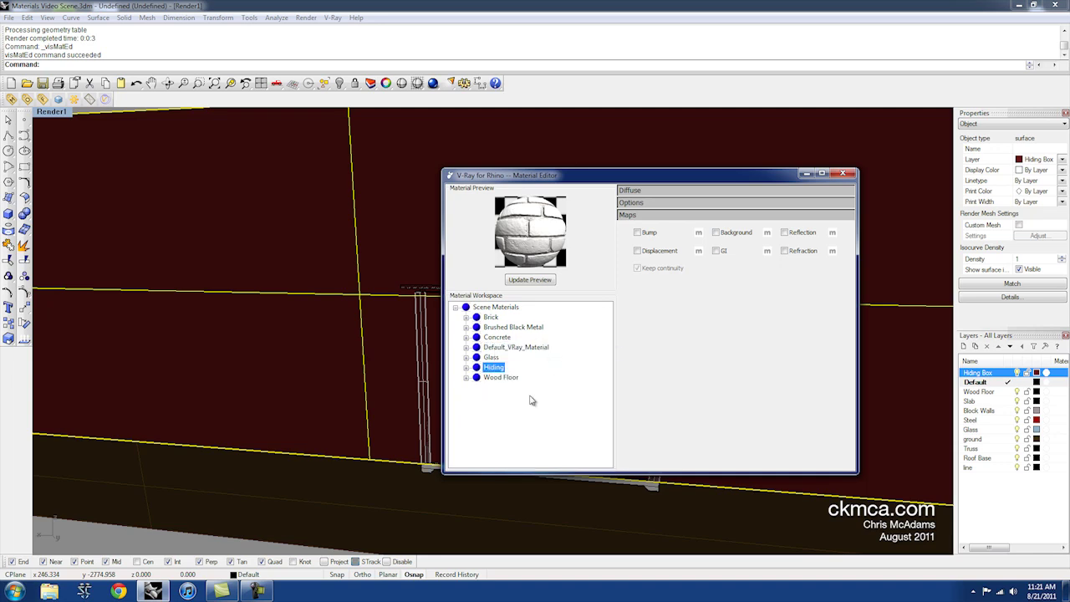
pyautogui.press('F2')
pyautogui.click(638, 190)
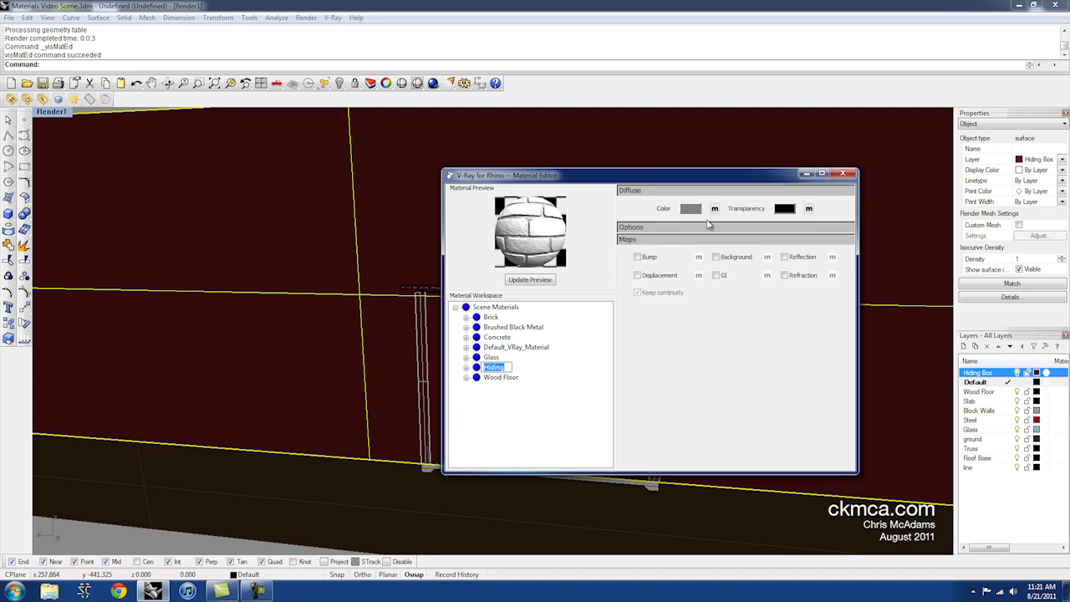
# Step: Keep Hiding's diffuse colour black and set its transparency colour to pure white
pyautogui.click(691, 210)
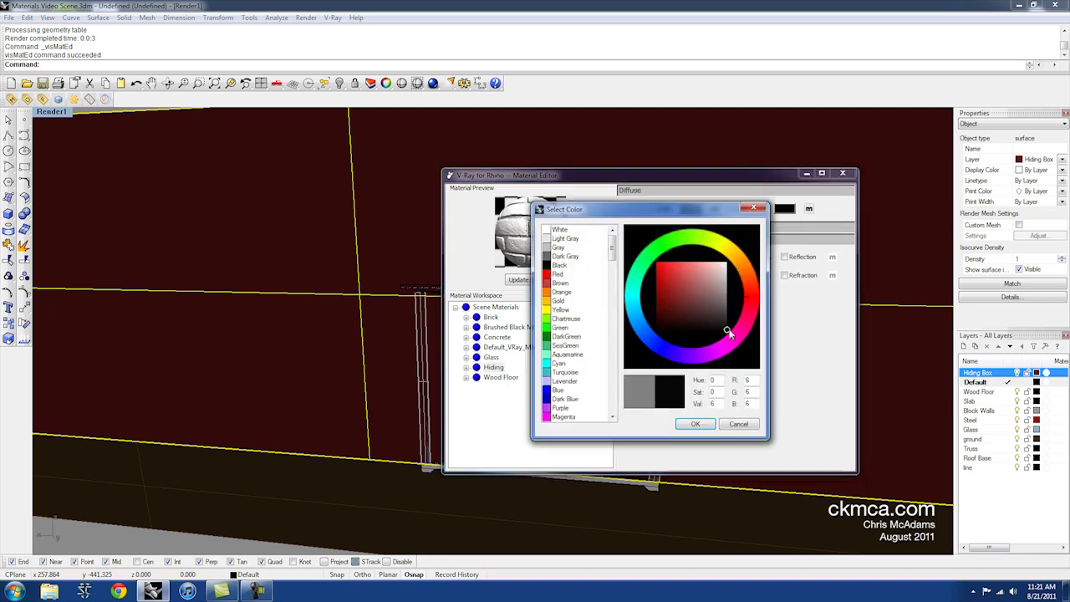
pyautogui.click(695, 424)
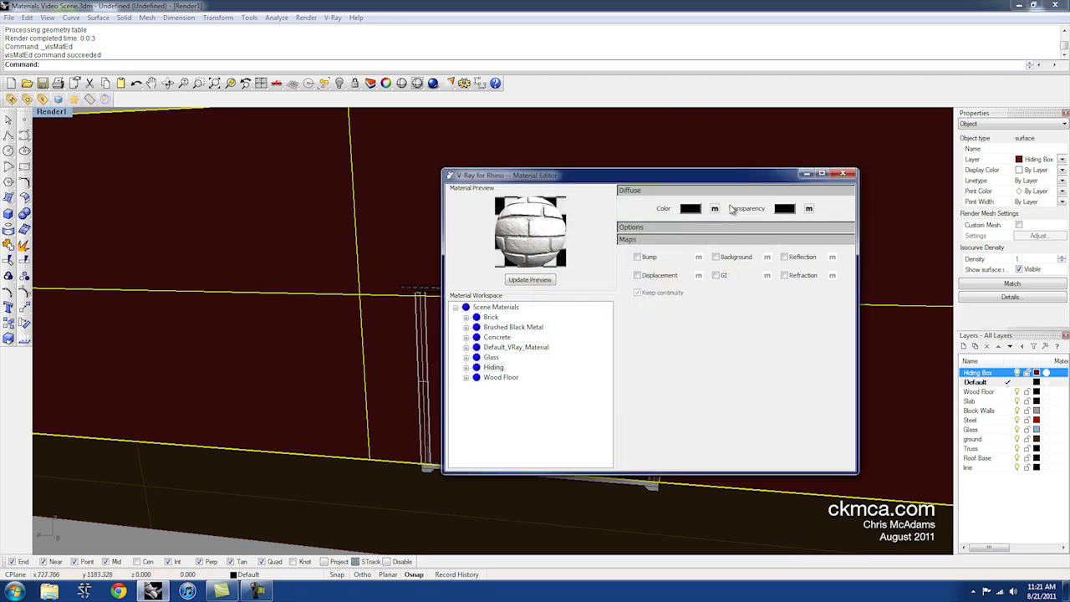
pyautogui.click(785, 210)
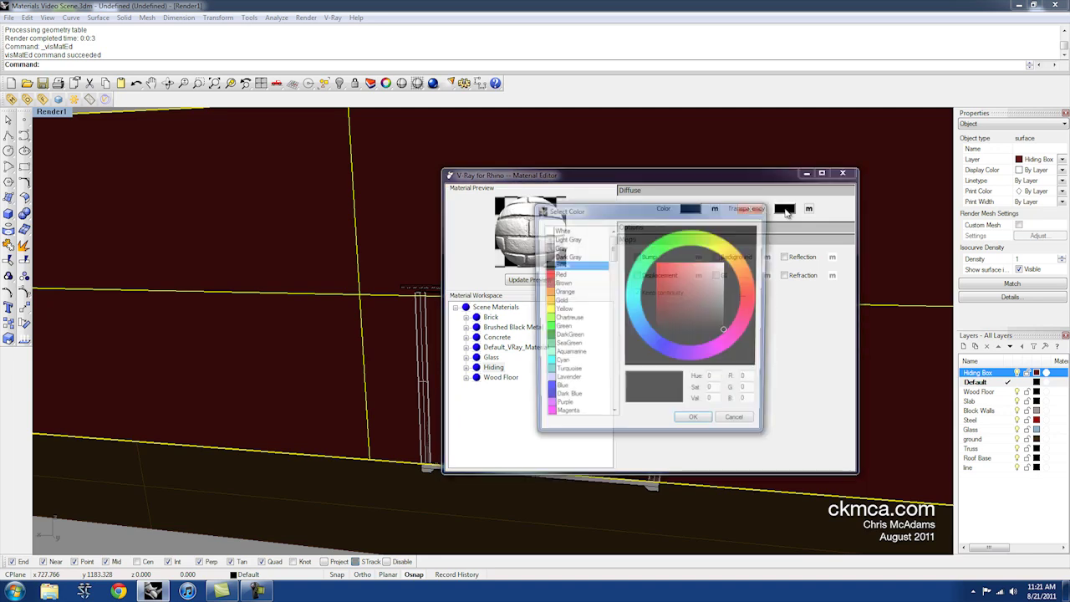
pyautogui.moveTo(709, 309); pyautogui.dragTo(749, 248)
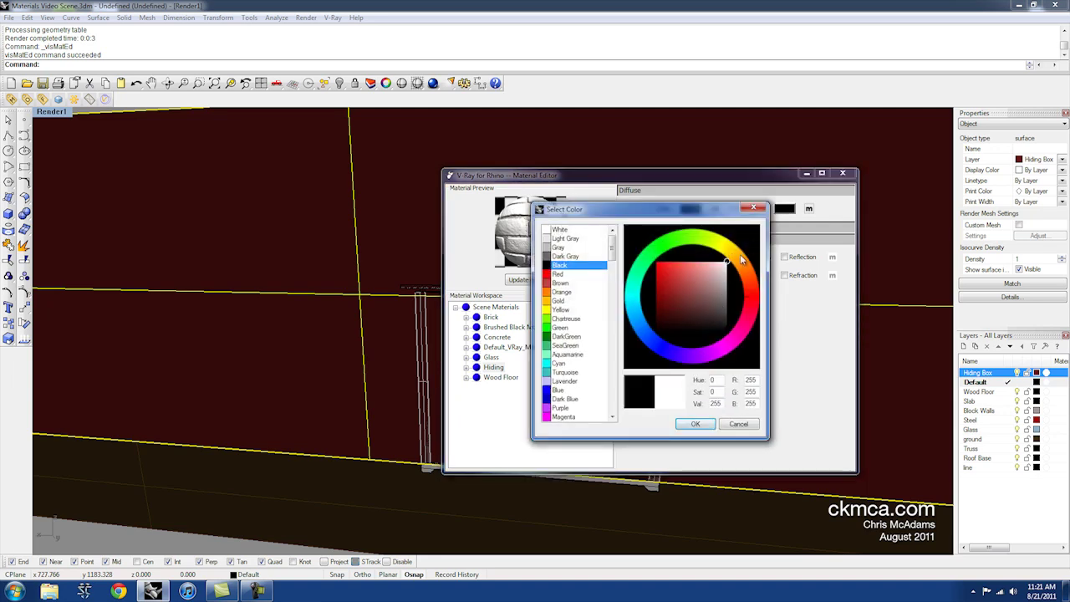
pyautogui.click(699, 425)
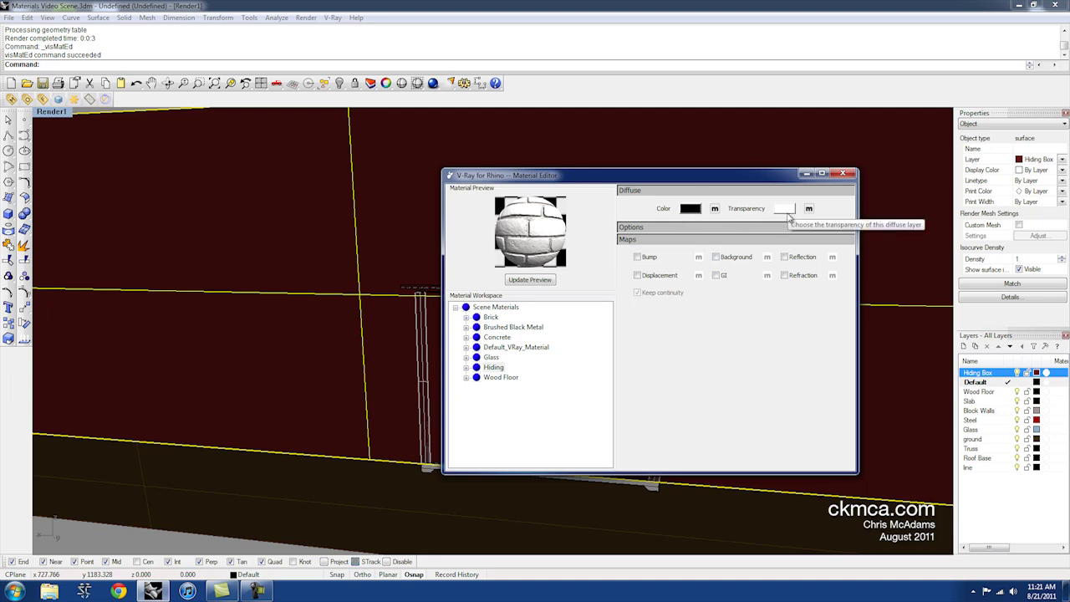
# Step: Expand Hiding, add a new refraction layer, and show its Refraction settings (IOR 1.55)
pyautogui.rightClick(491, 371)
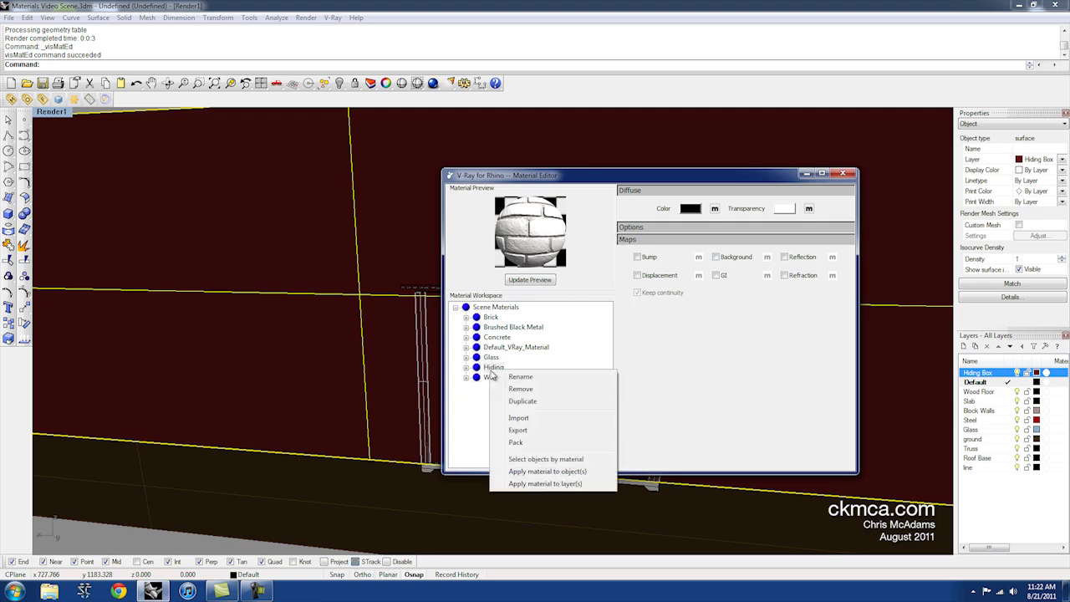
pyautogui.click(492, 368)
pyautogui.rightClick(492, 366)
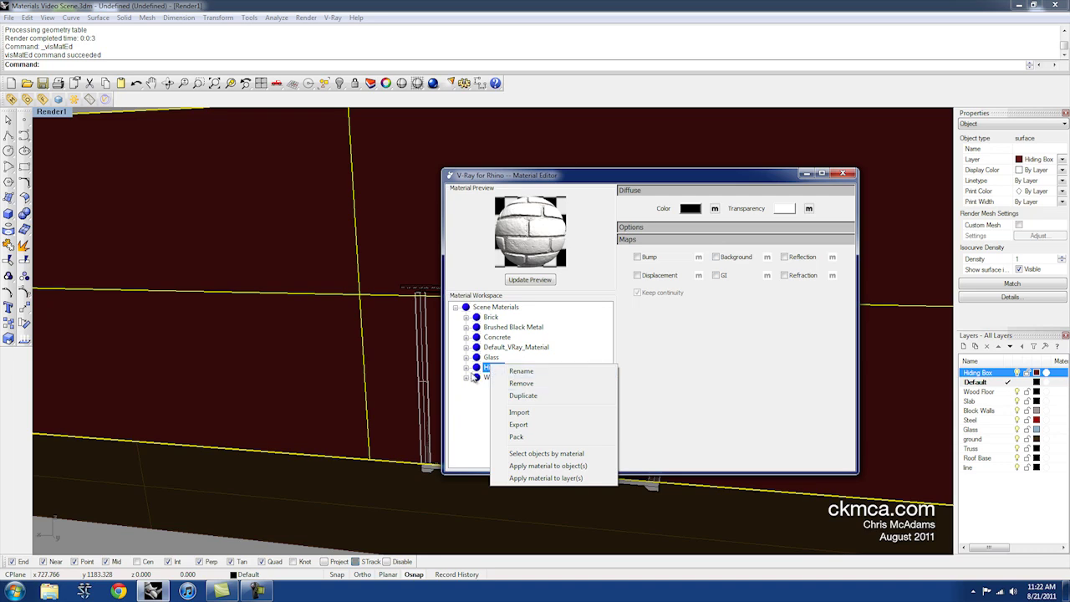
pyautogui.click(466, 369)
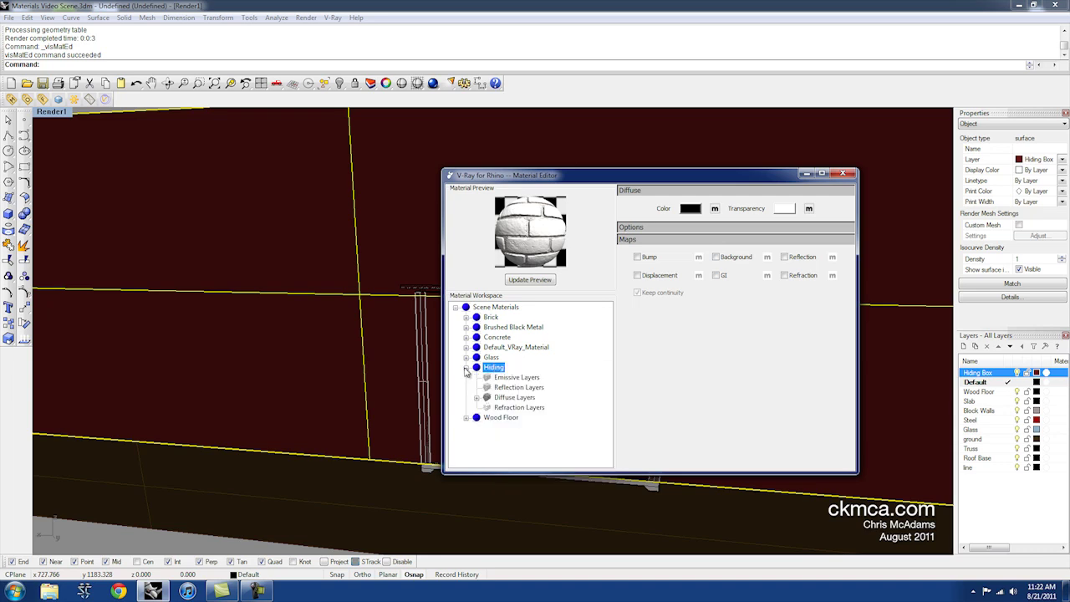
pyautogui.click(510, 407)
pyautogui.rightClick(509, 407)
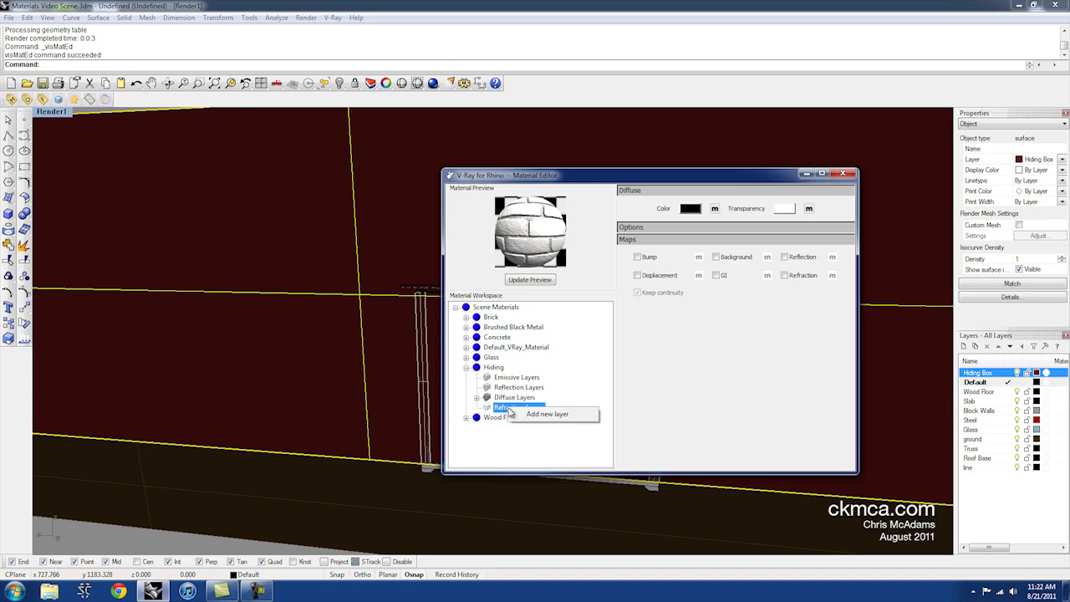
pyautogui.click(558, 414)
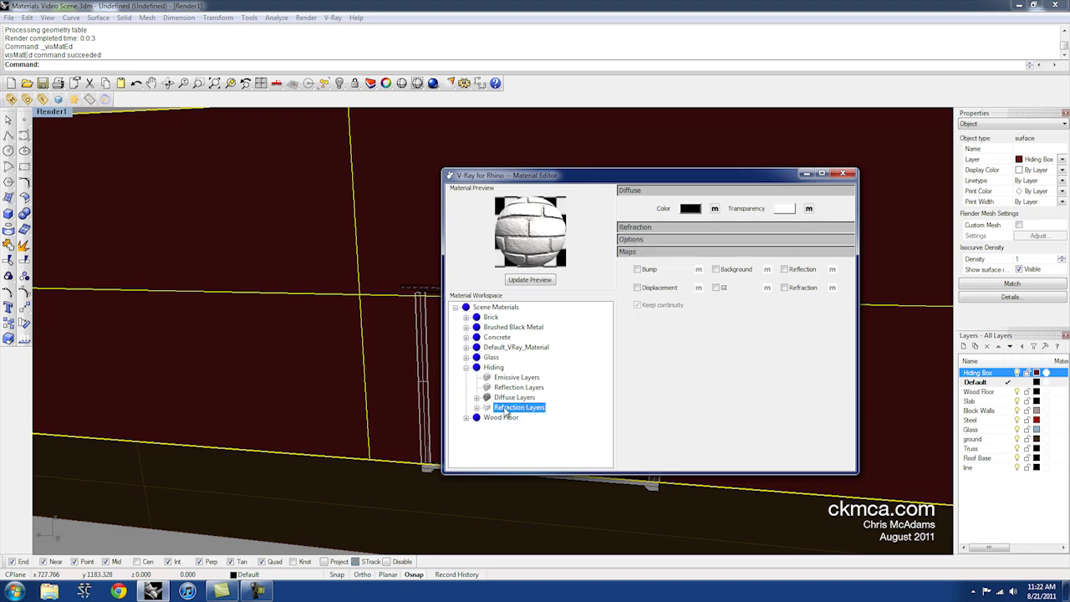
pyautogui.click(660, 227)
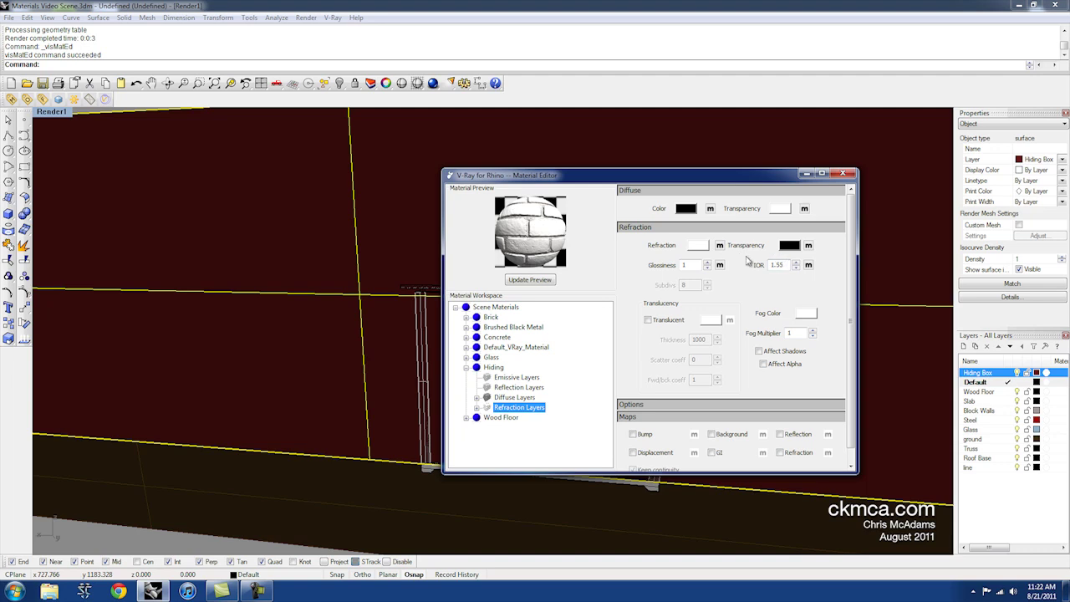
# Step: Set Hiding's refraction IOR to 1, update the preview, and apply it to the hiding plane
pyautogui.rightClick(494, 368)
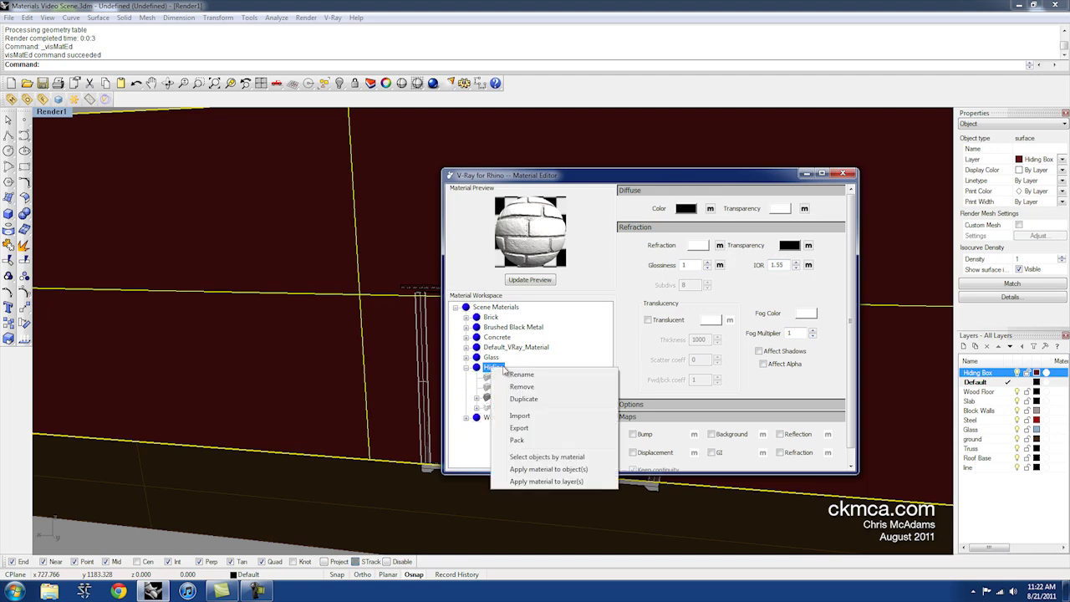
pyautogui.click(586, 472)
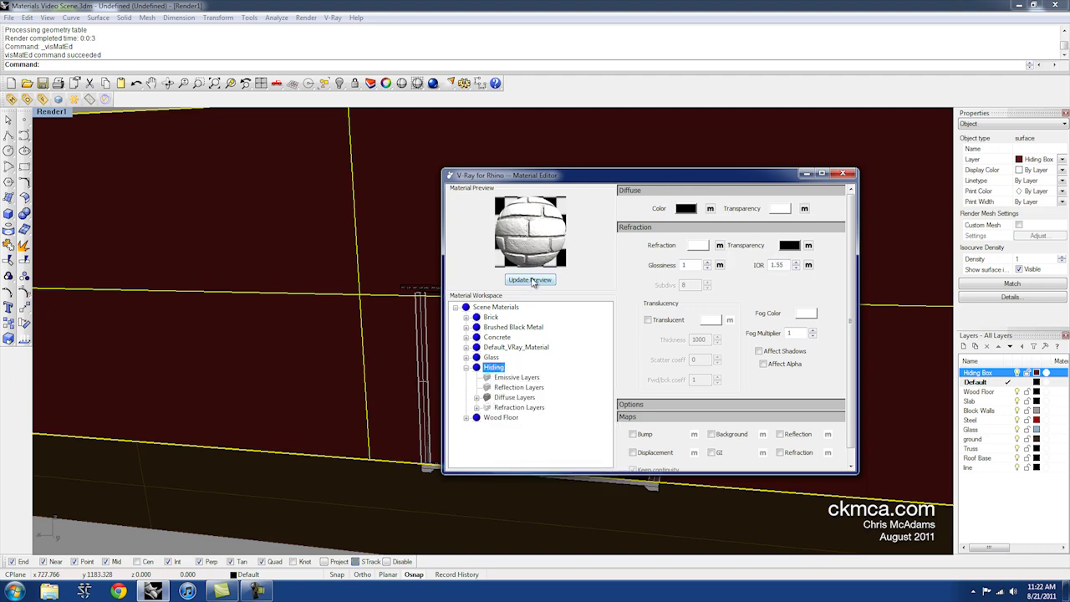
pyautogui.click(531, 280)
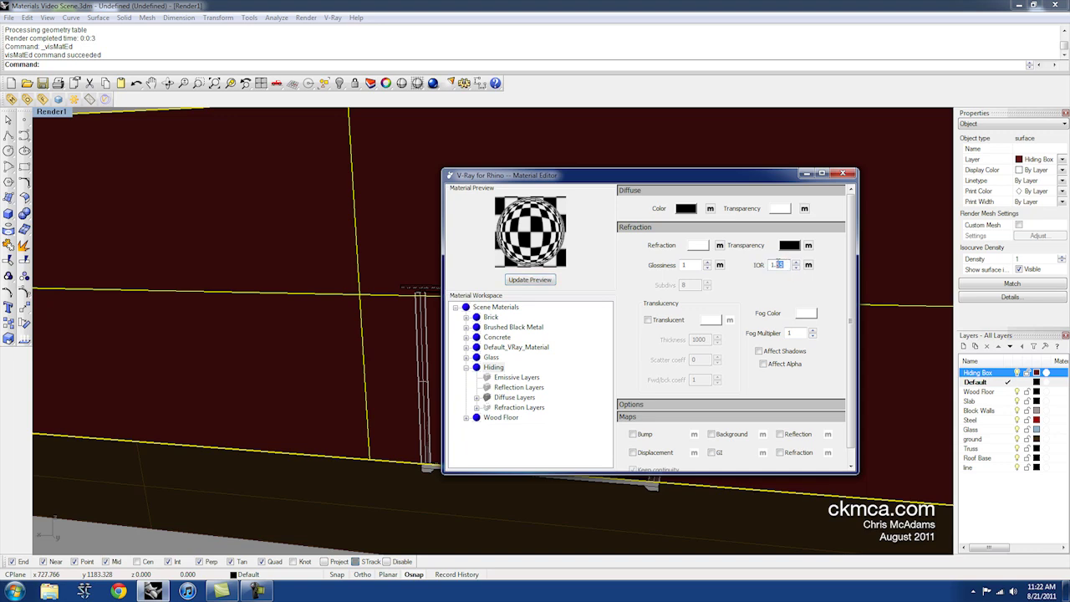
pyautogui.click(551, 281)
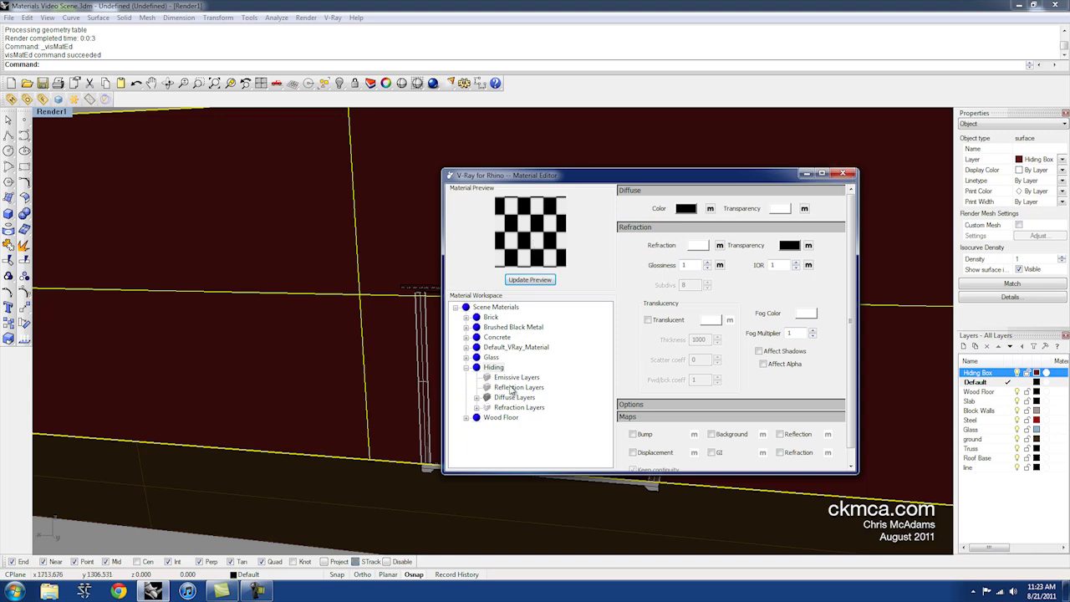
pyautogui.click(467, 368)
pyautogui.rightClick(500, 367)
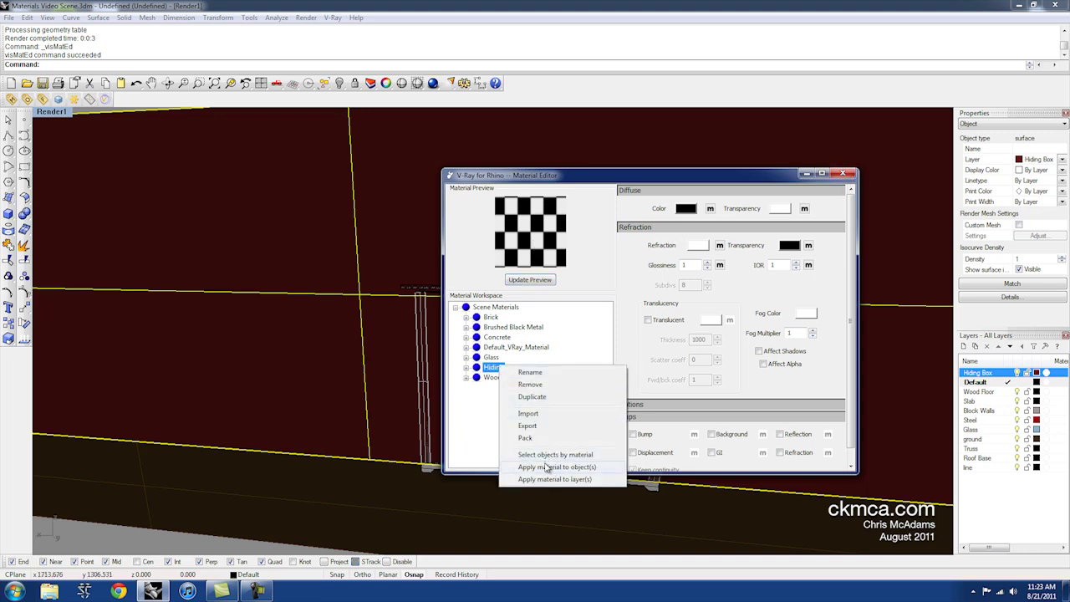
pyautogui.click(547, 468)
pyautogui.click(843, 174)
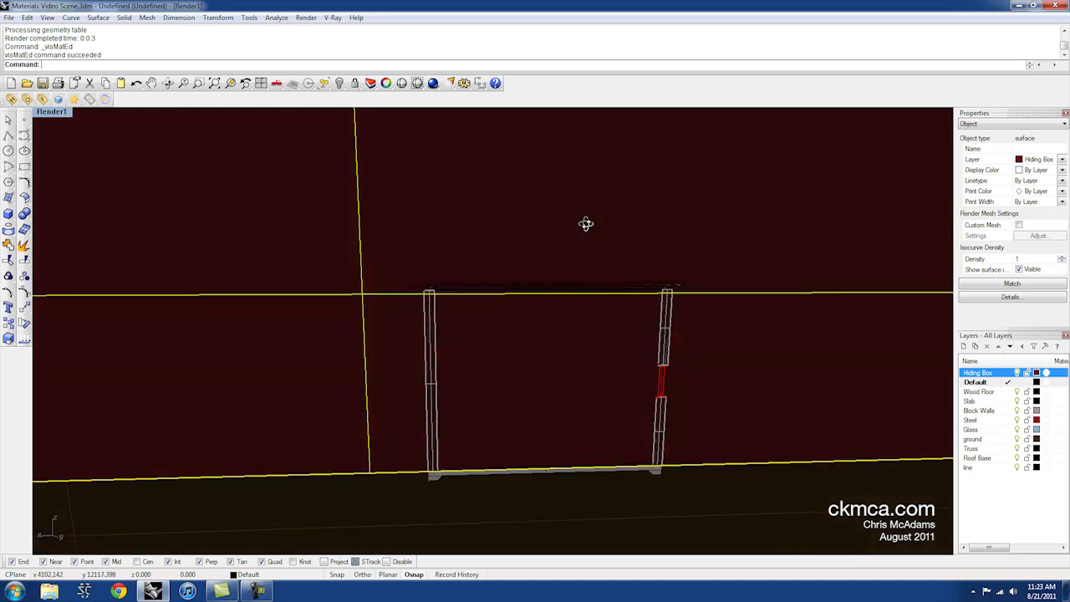
# Step: Set V-Ray output to 800 × 389 using the locked view aspect, then render
pyautogui.moveTo(585, 223); pyautogui.dragTo(610, 309, button='right')
pyautogui.click(27, 99)
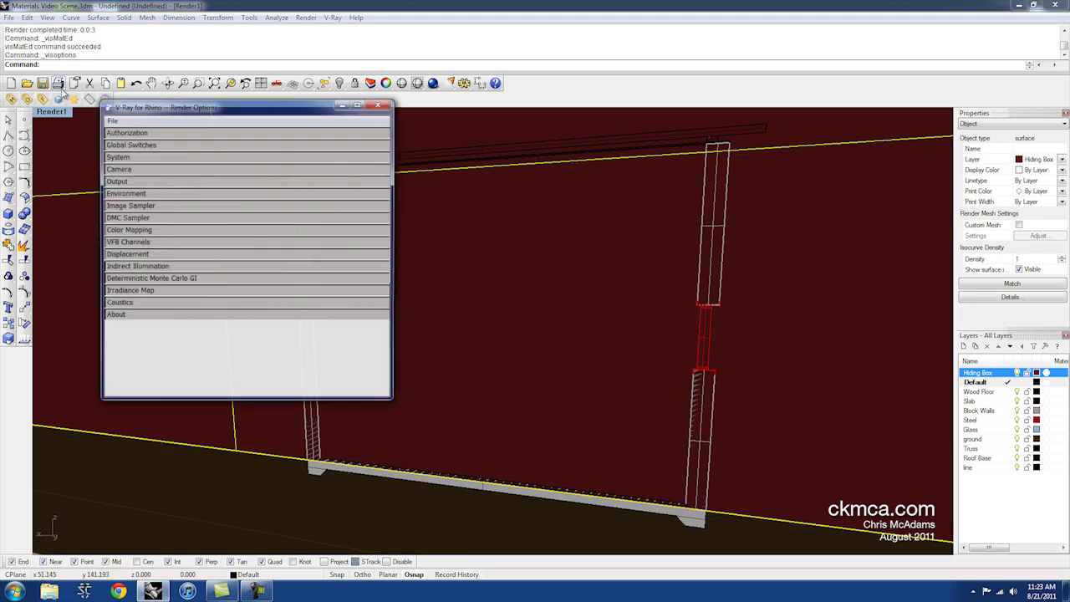
pyautogui.click(117, 181)
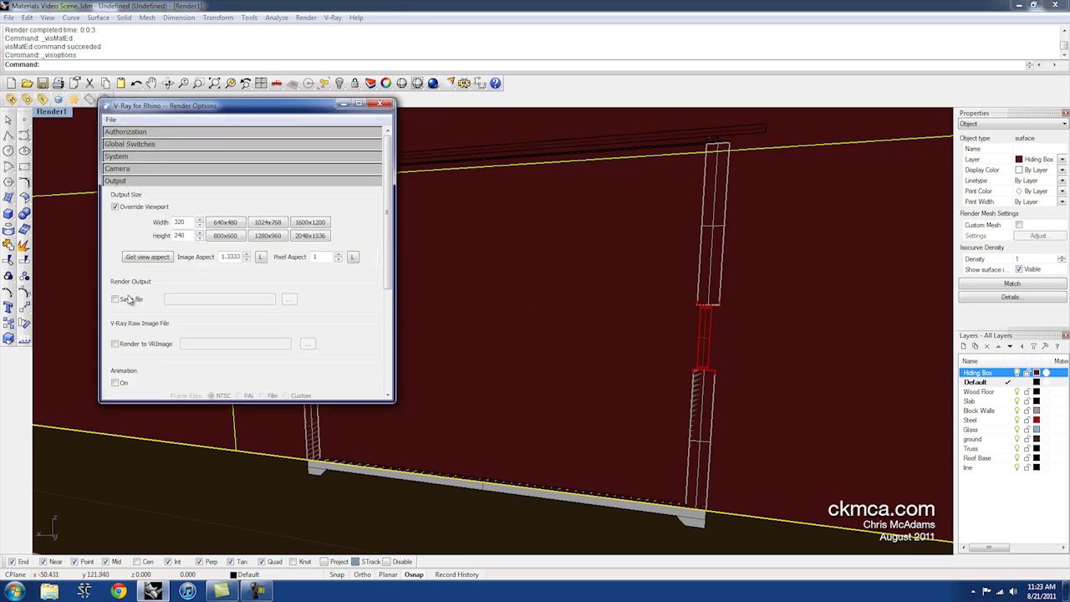
pyautogui.click(144, 261)
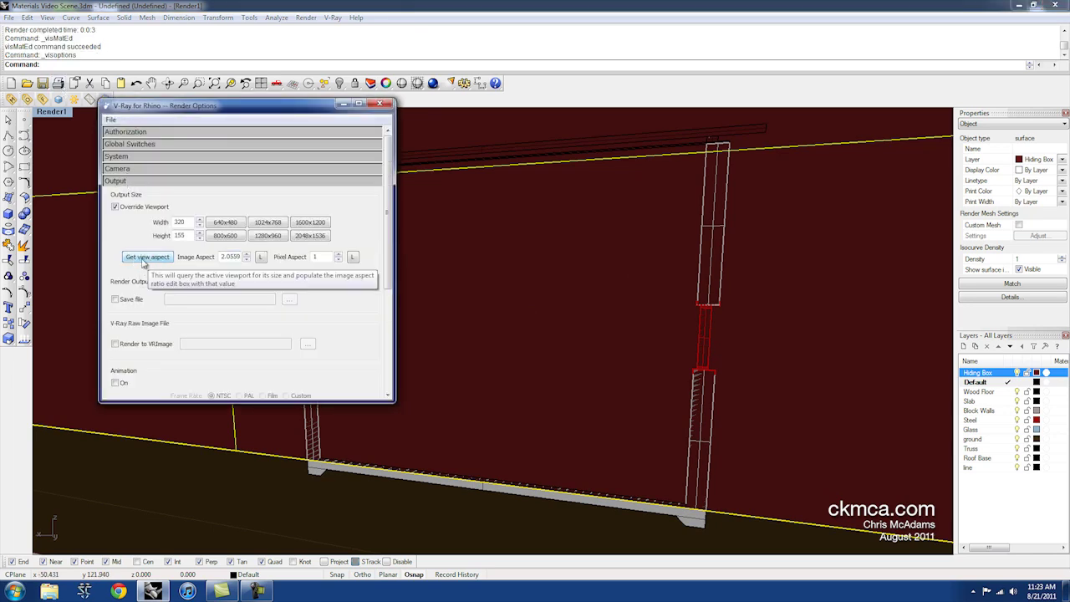
pyautogui.click(261, 257)
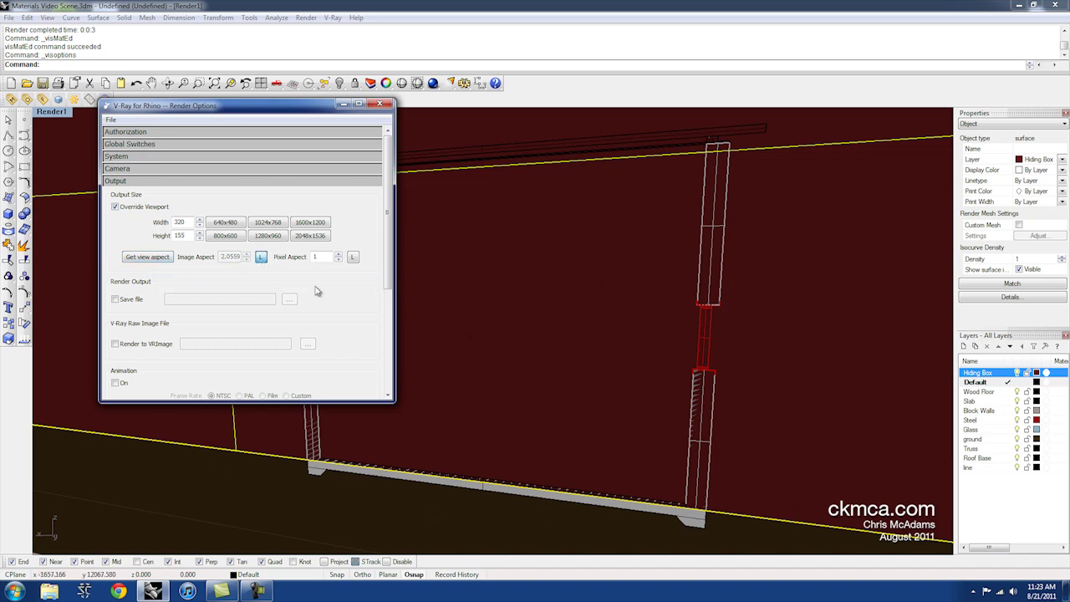
pyautogui.click(224, 237)
pyautogui.click(433, 83)
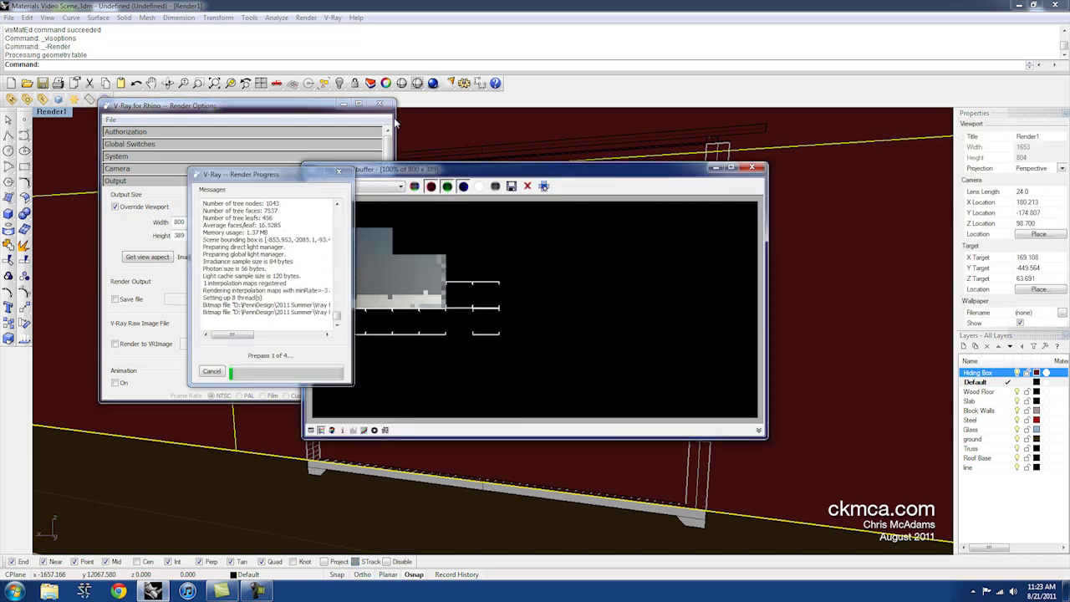
# Step: Move the Render Progress window aside while the 800 × 389 render completes
pyautogui.moveTo(240, 188); pyautogui.dragTo(179, 187)
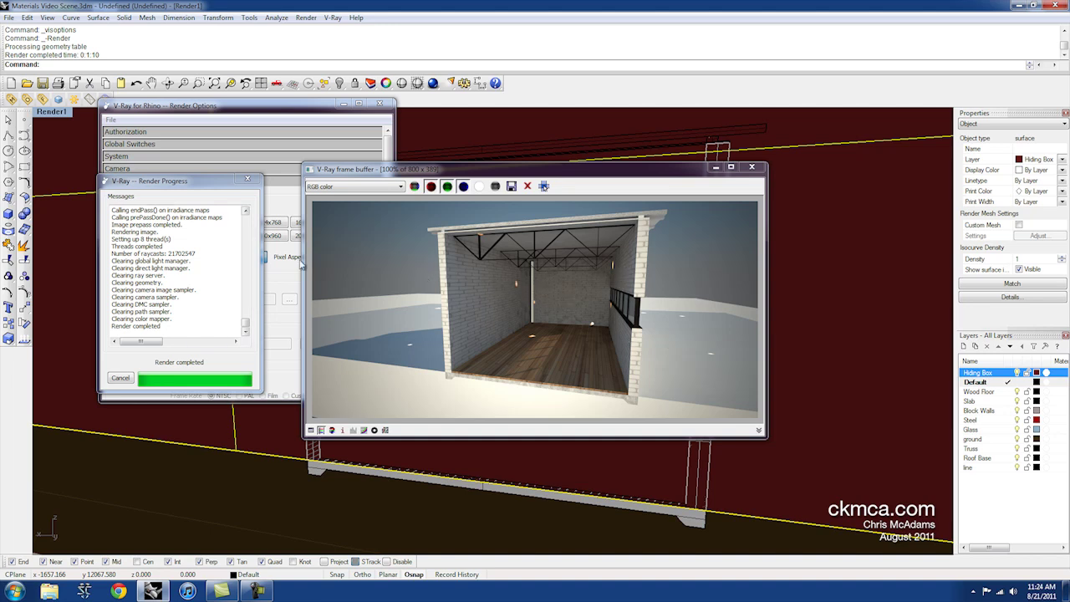
# Step: Load the gi_qmc_lc_medium.visopt preset, enable Physical Camera, and close the previous render
pyautogui.click(141, 109)
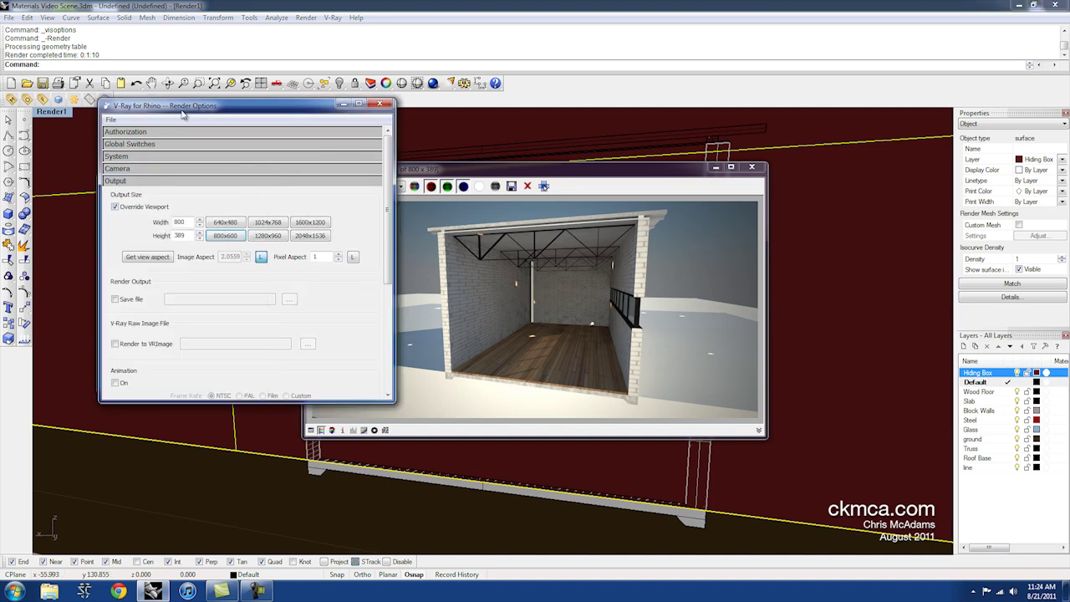
pyautogui.click(112, 122)
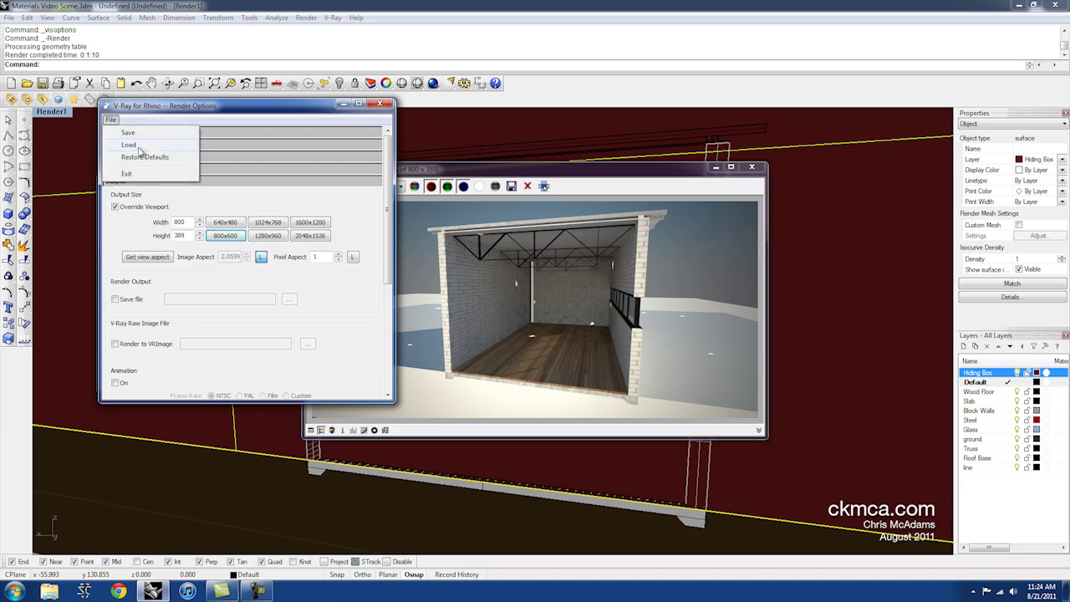
pyautogui.click(134, 146)
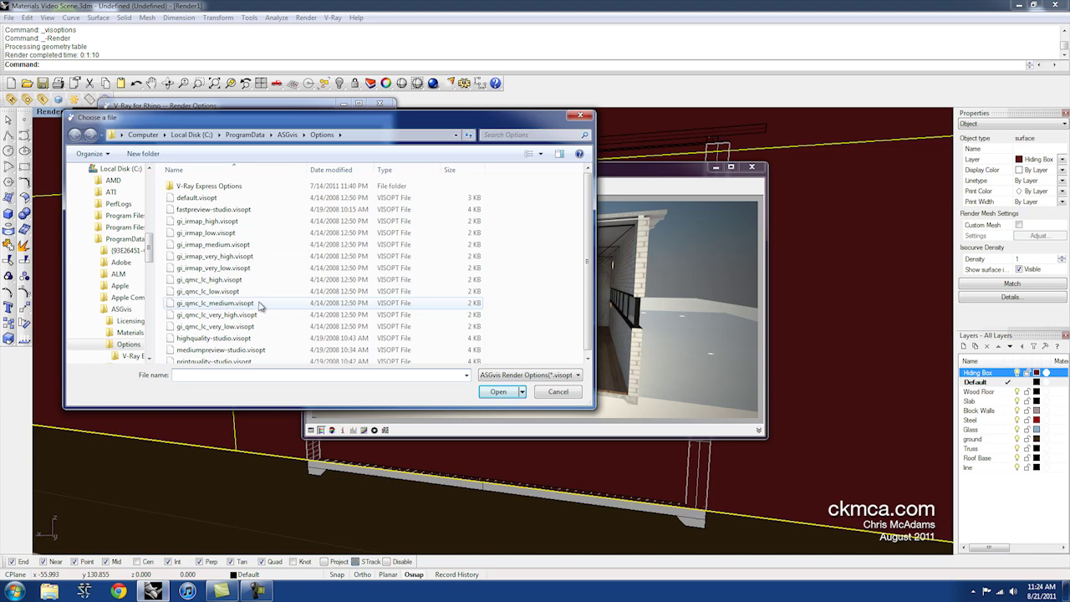
pyautogui.click(201, 305)
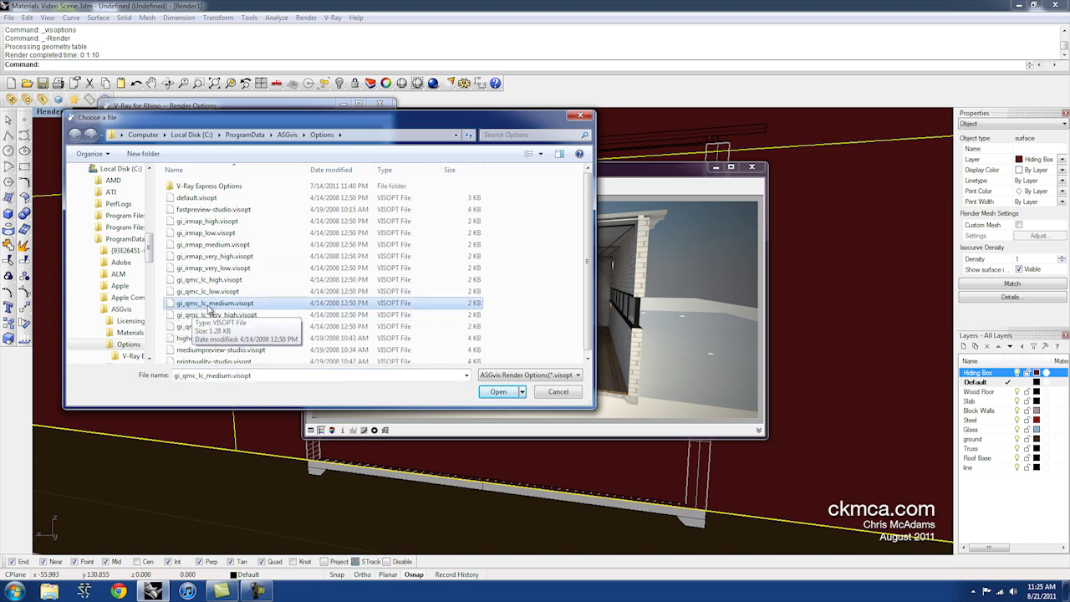
pyautogui.click(498, 392)
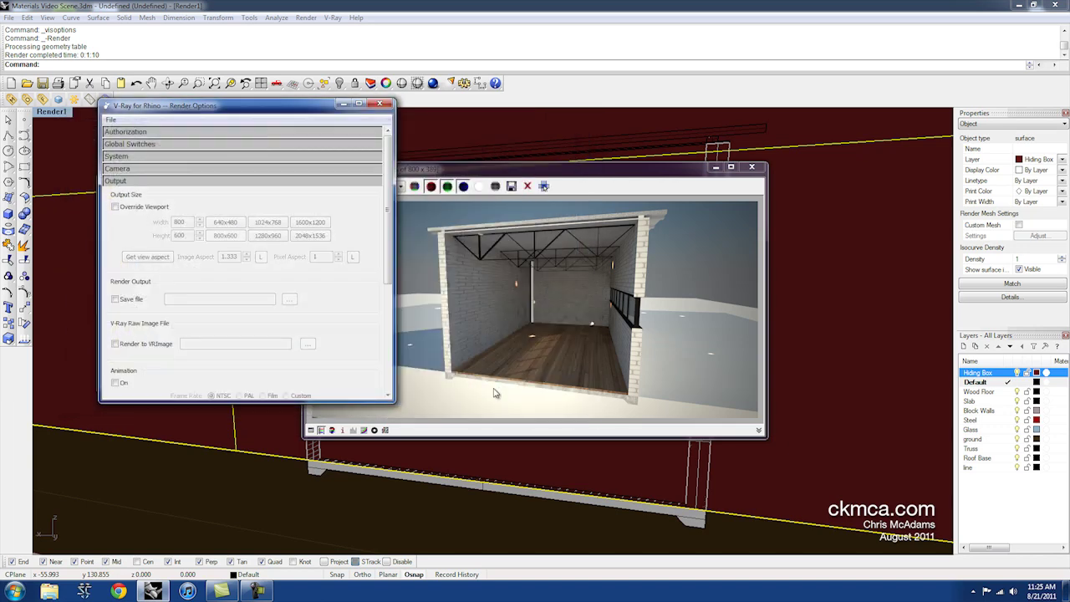
pyautogui.click(123, 170)
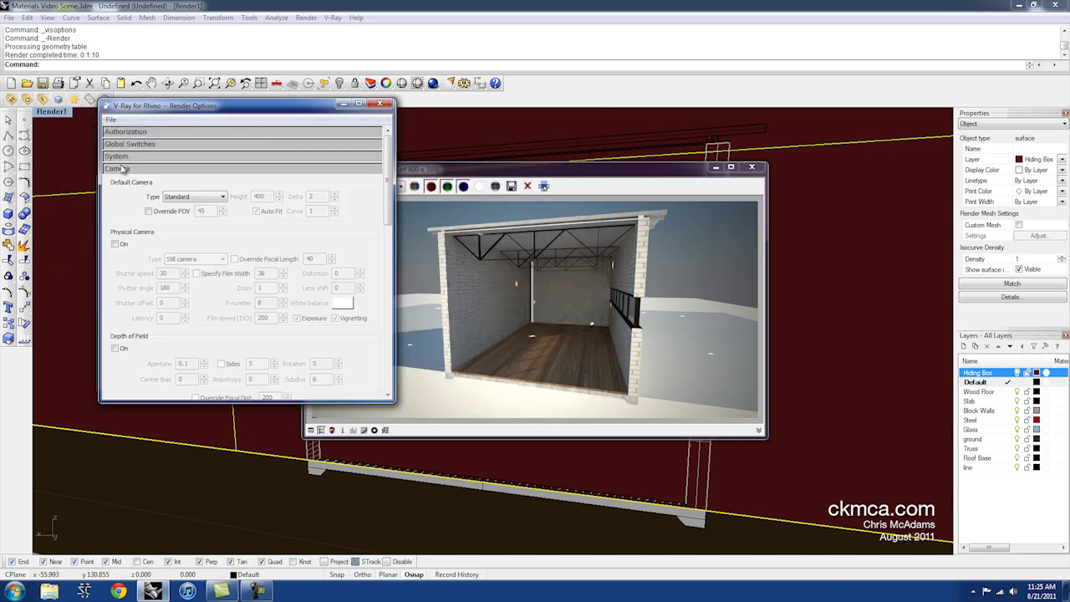
pyautogui.click(115, 244)
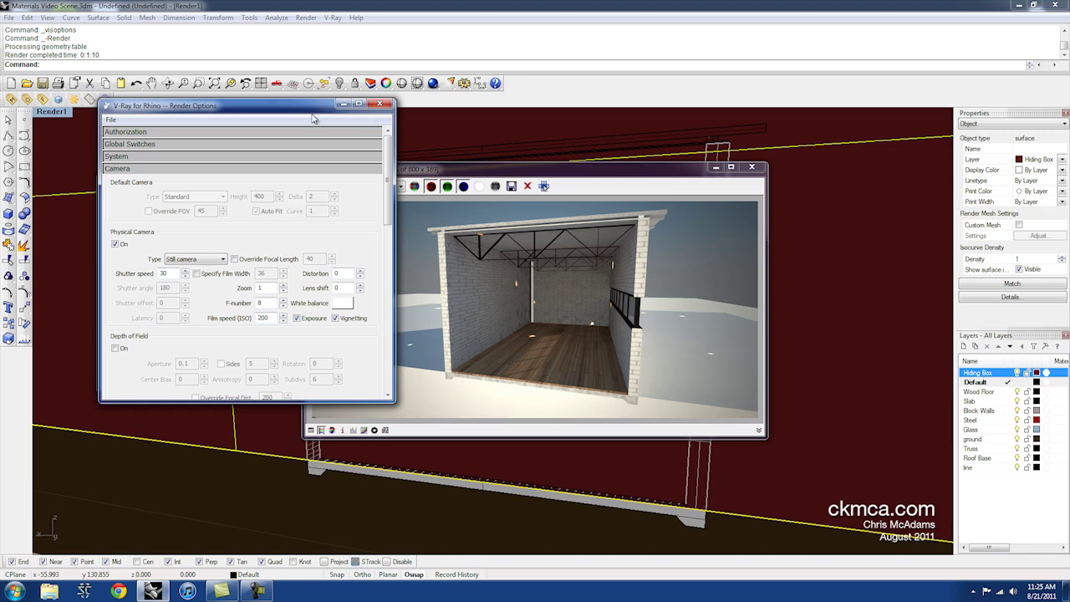
pyautogui.click(752, 166)
# Step: Render the room again at 1653 × 804 with the physical camera on
pyautogui.click(433, 83)
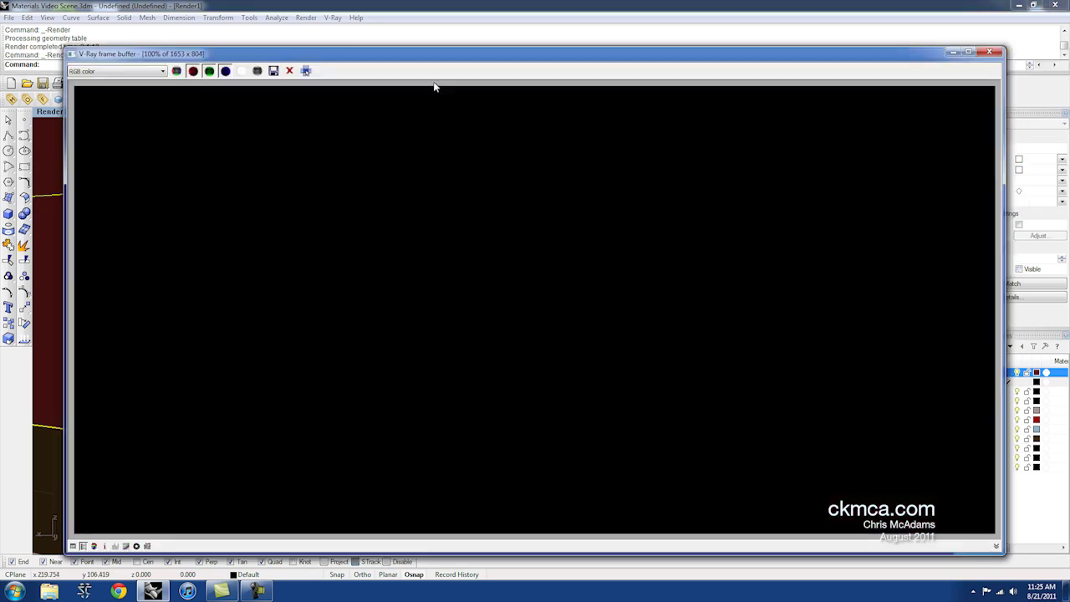